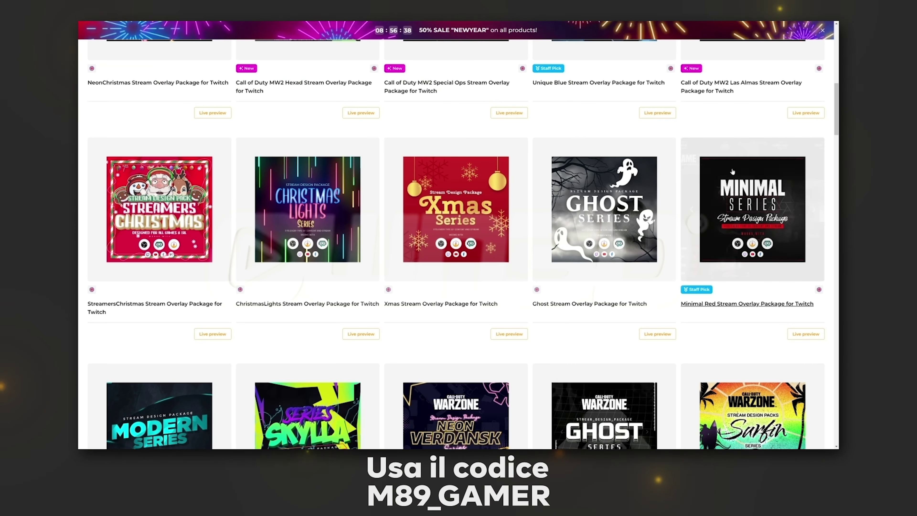
Step: Add the Minimal Red Stream Overlay Package to the cart and go to the cart
{"action": "left_click", "coordinate": [733, 171]}
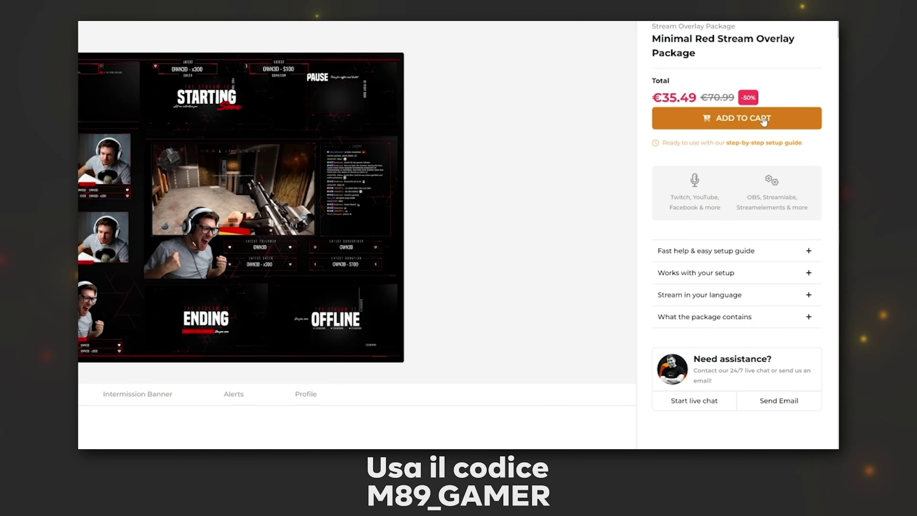
{"action": "left_click", "coordinate": [763, 121]}
{"action": "left_click", "coordinate": [715, 431]}
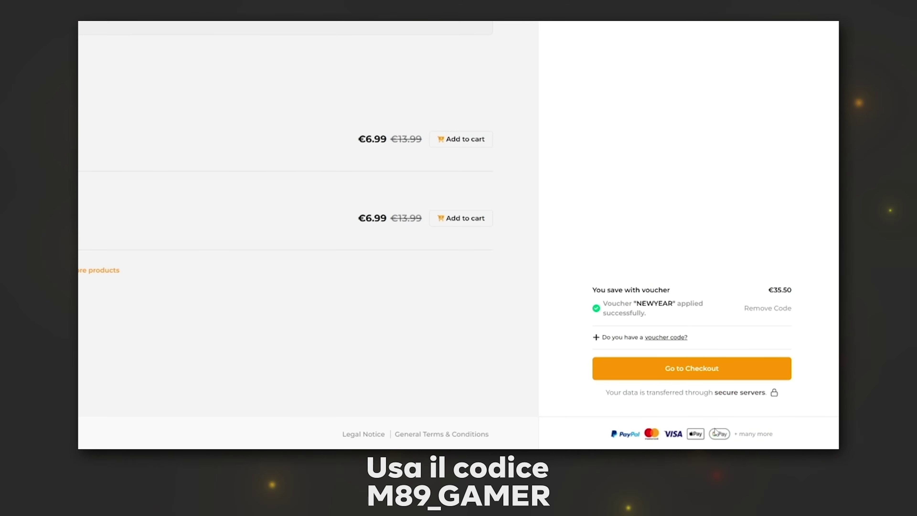
Step: Remove the NEWYEAR voucher and enter the creator's voucher code
{"action": "left_click", "coordinate": [763, 309]}
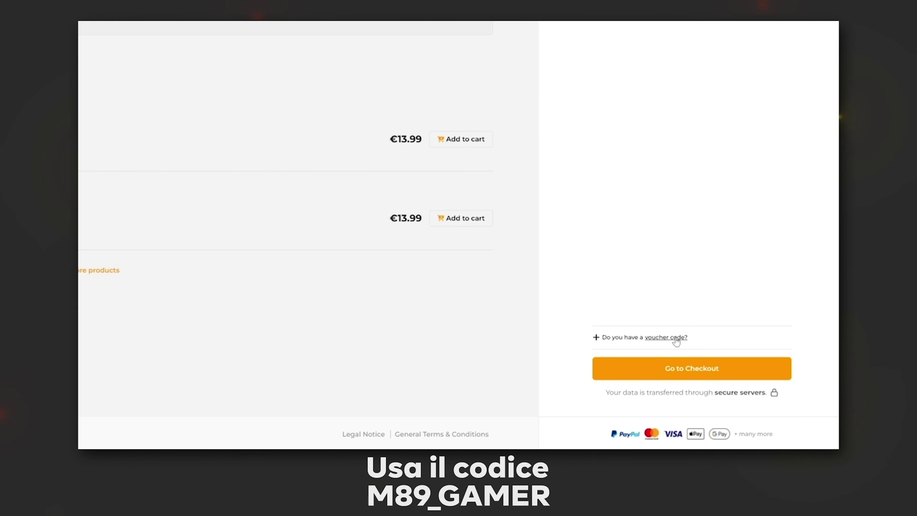
{"action": "left_click", "coordinate": [676, 337]}
{"action": "type", "text": "M89_GAMER"}
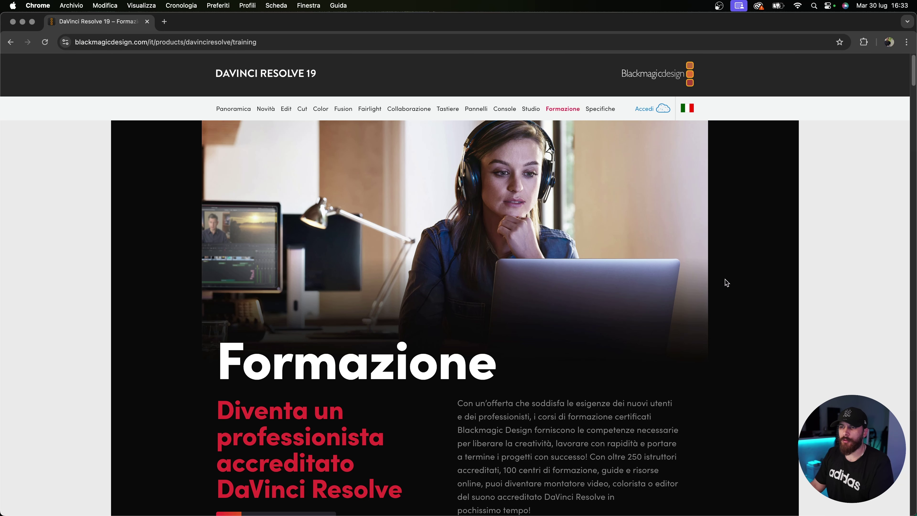
Step: Scroll down the Formazione page and start the free DaVinci Resolve 19 download
{"action": "scroll", "coordinate": [712, 279], "scroll_direction": "down", "scroll_amount": 7}
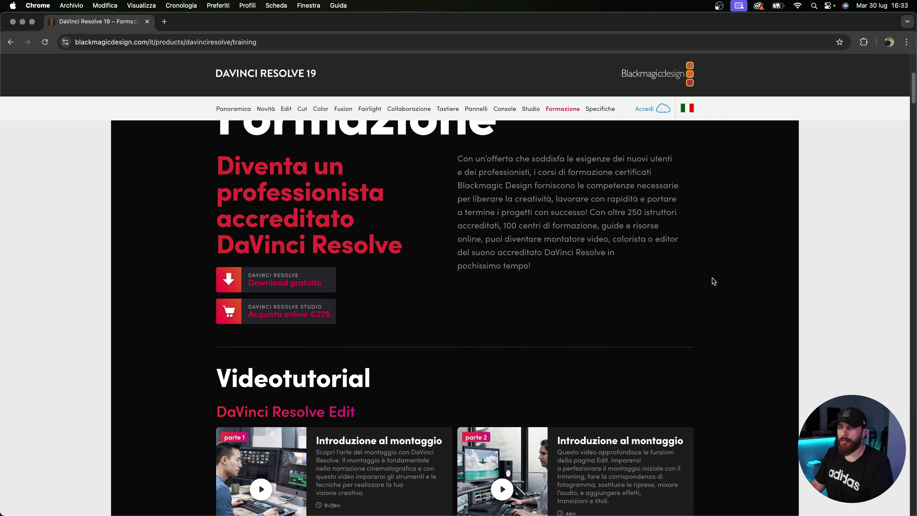
{"action": "left_click", "coordinate": [313, 283]}
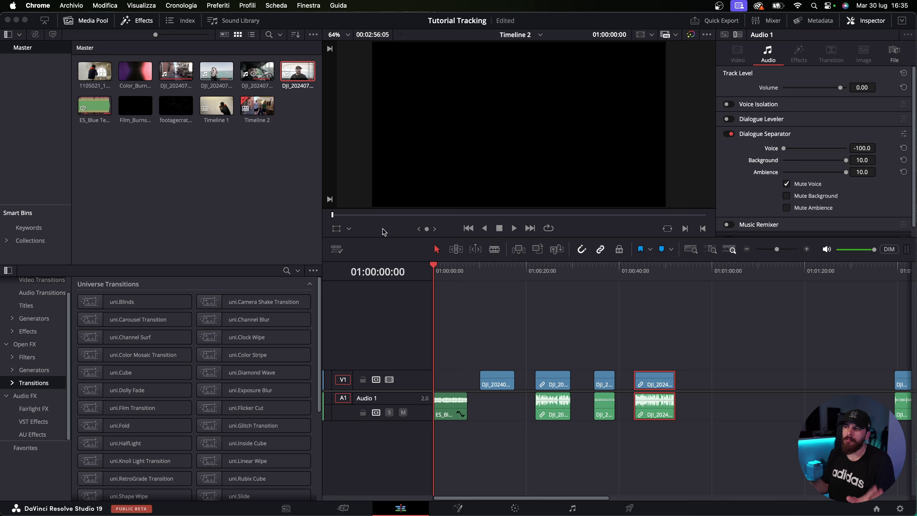
Step: Select the ES_Blue Texas clip on A1, preview it, and return the playhead to the start
{"action": "left_click", "coordinate": [447, 401]}
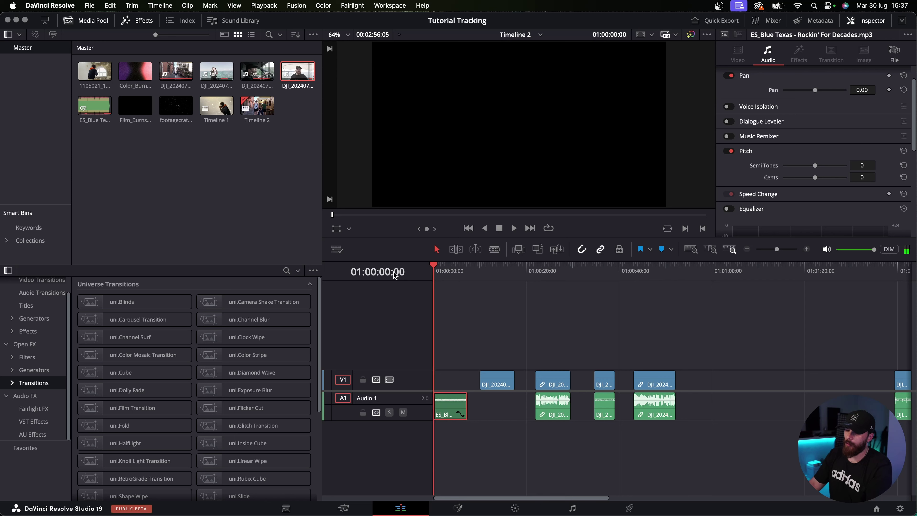
{"action": "key", "text": "space"}
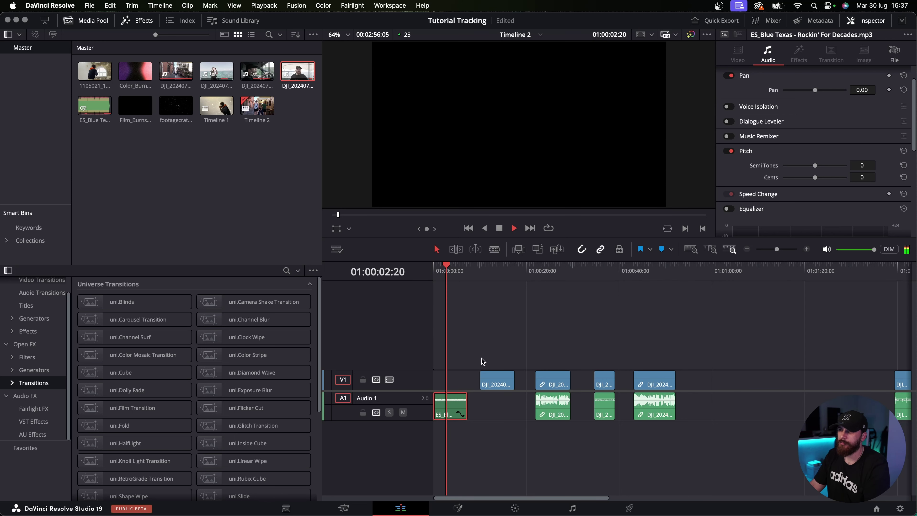
{"action": "key", "text": "space"}
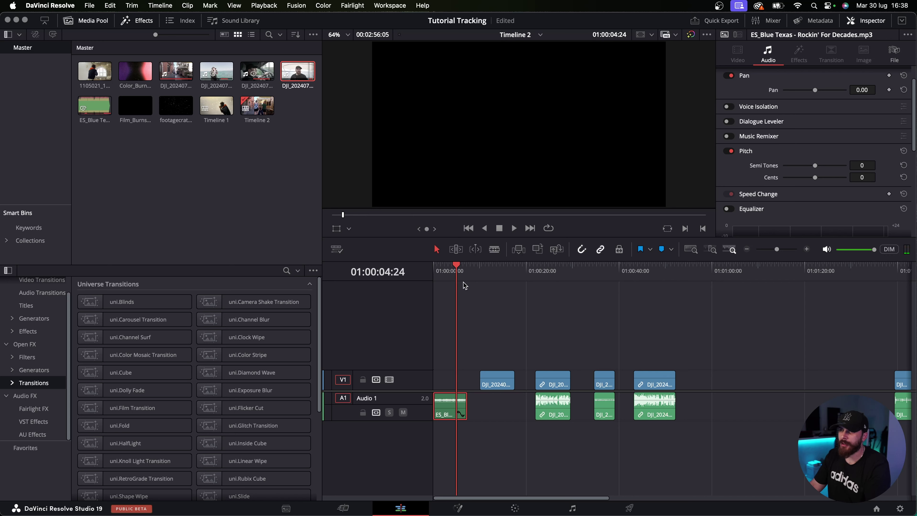
{"action": "left_click_drag", "start_coordinate": [446, 271], "coordinate": [430, 271]}
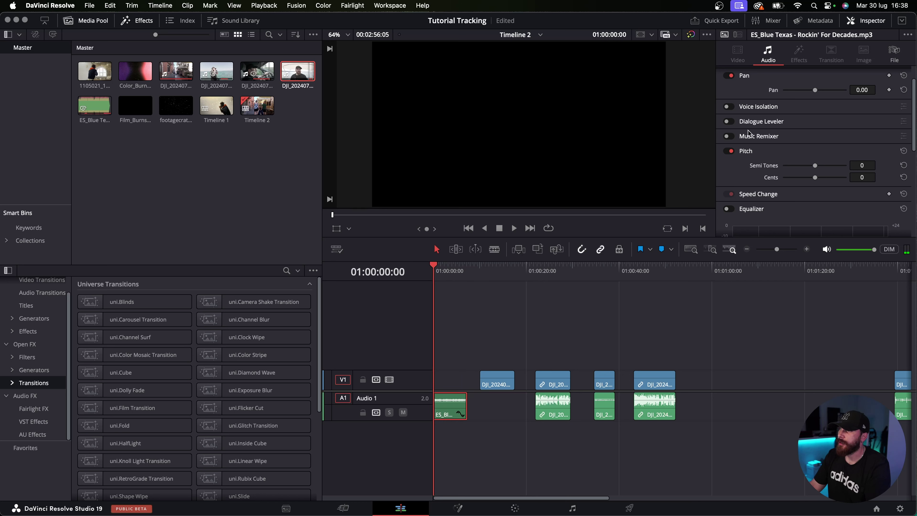
Step: Turn on Music Remixer for ES_Blue Texas and reveal its stem sliders and Mute checkboxes
{"action": "left_click", "coordinate": [729, 136]}
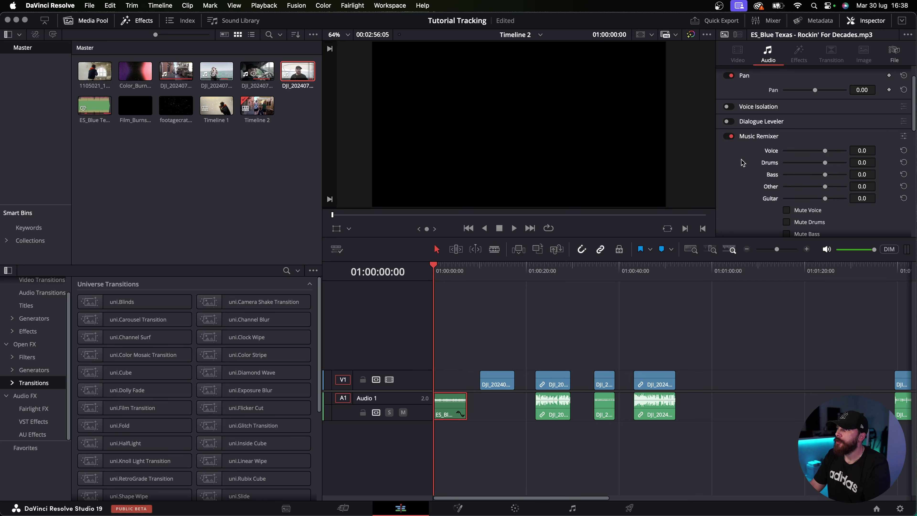
{"action": "scroll", "coordinate": [742, 162], "scroll_direction": "down", "scroll_amount": 2}
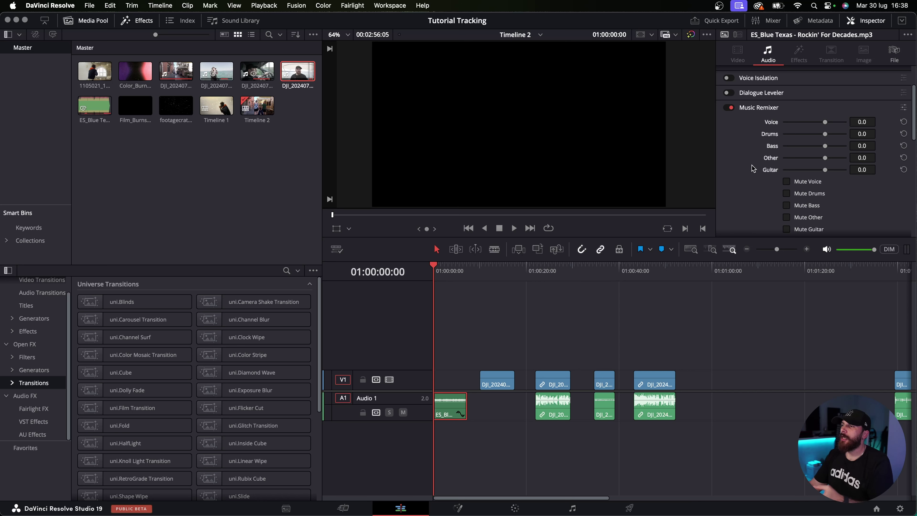
{"action": "scroll", "coordinate": [764, 195], "scroll_direction": "down", "scroll_amount": 4}
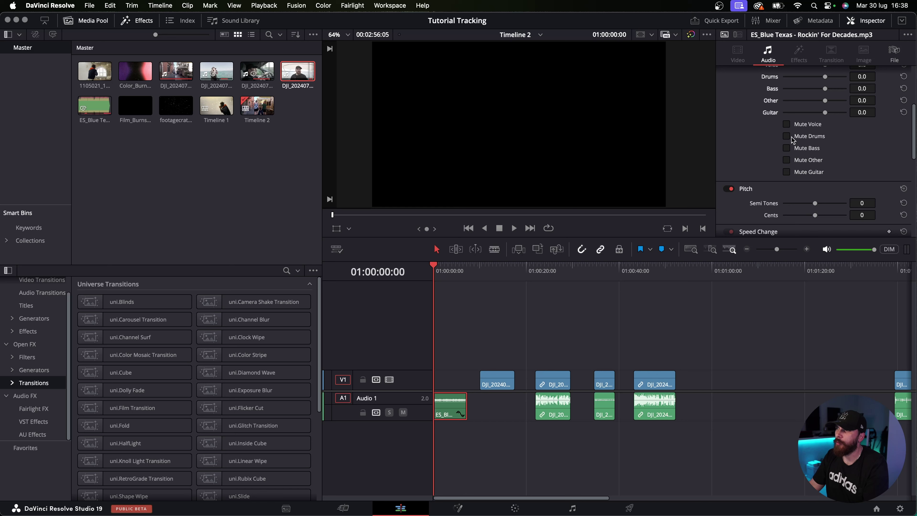
Step: Preview the music with the drums muted, then unmute the drums
{"action": "key", "text": "space"}
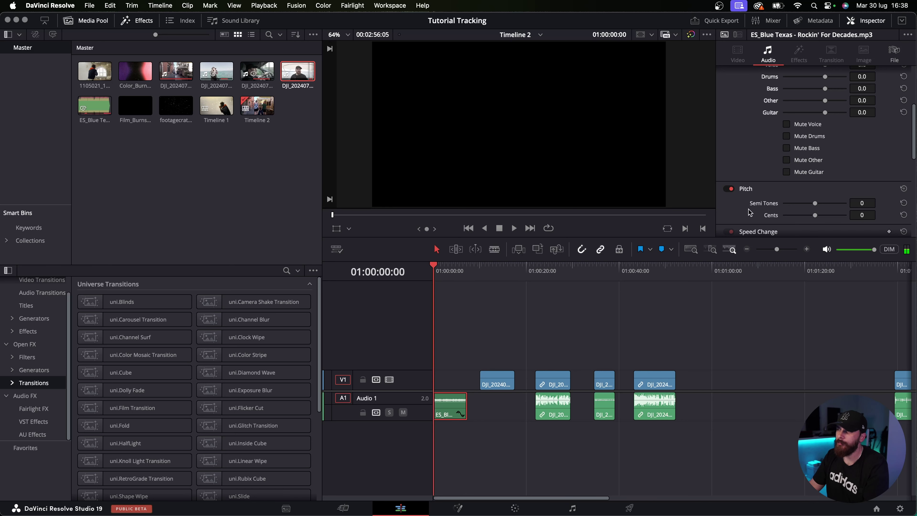
{"action": "left_click", "coordinate": [786, 136]}
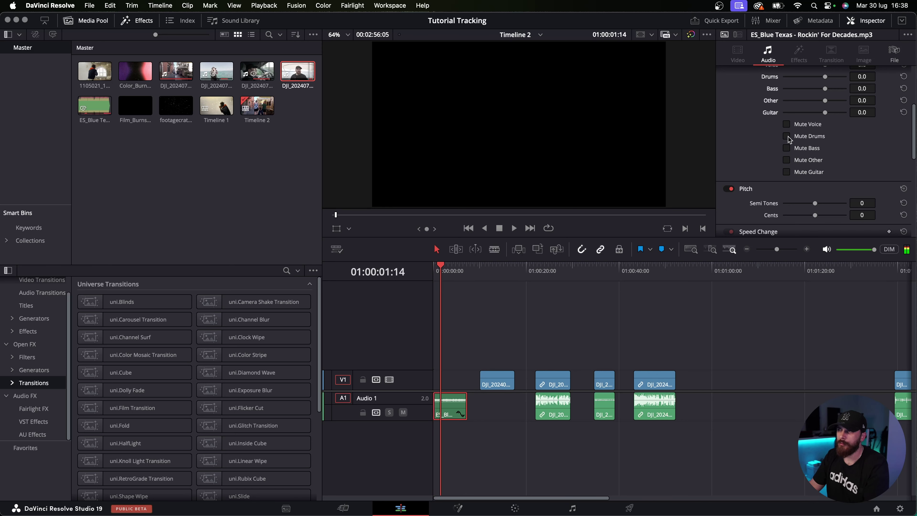
{"action": "key", "text": "Home"}
{"action": "key", "text": "space"}
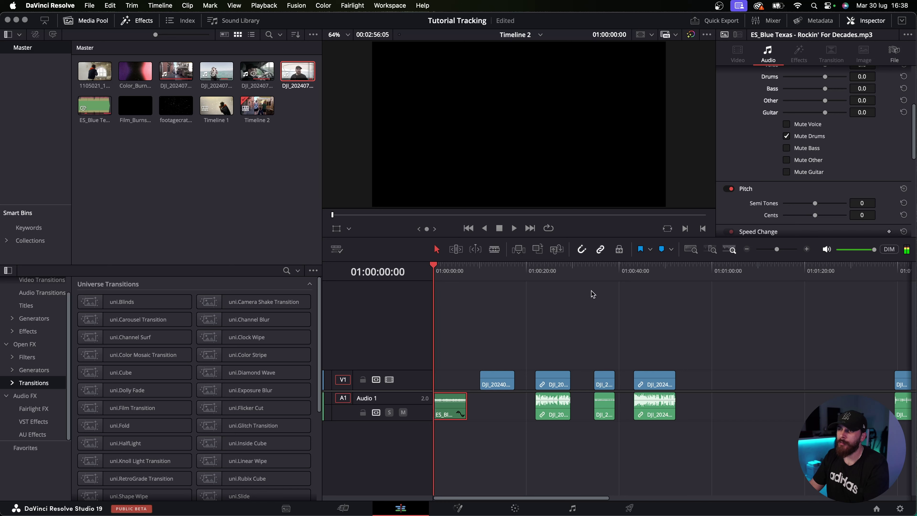
{"action": "key", "text": "space"}
{"action": "key", "text": "Home"}
{"action": "left_click", "coordinate": [786, 136]}
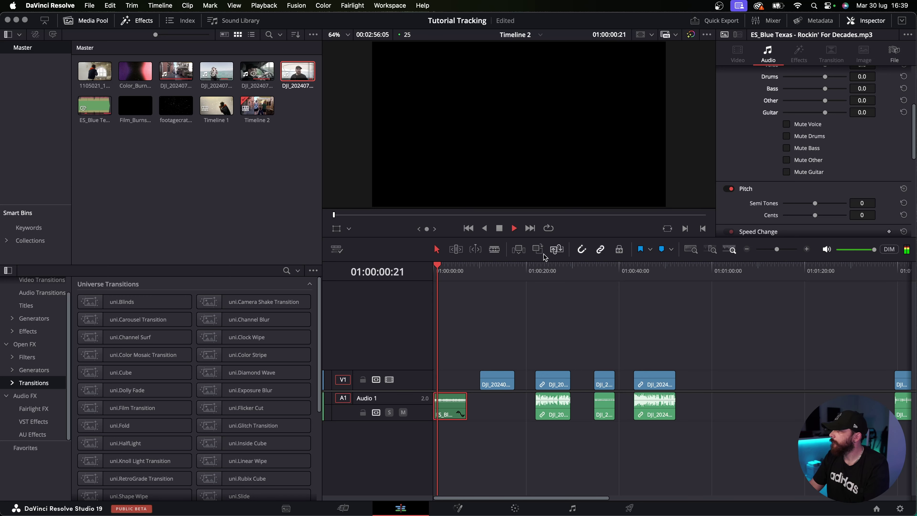
{"action": "key", "text": "Home"}
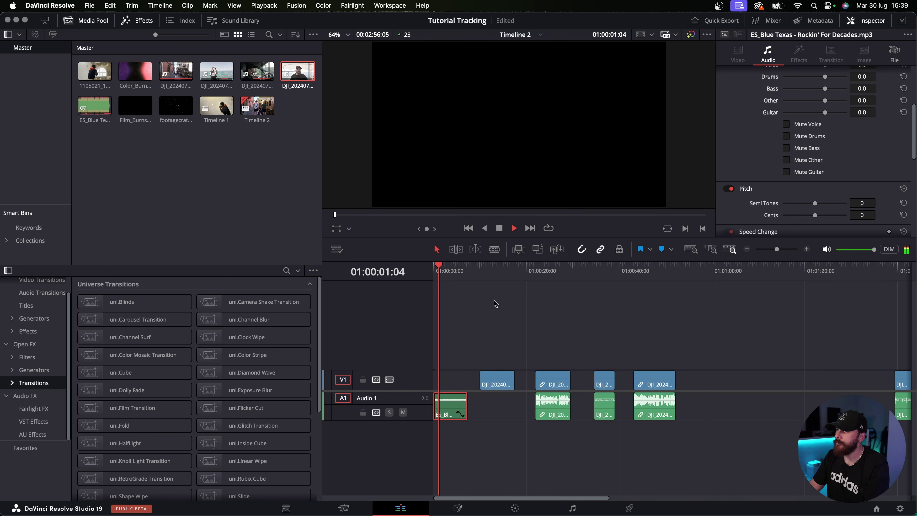
{"action": "key", "text": "space"}
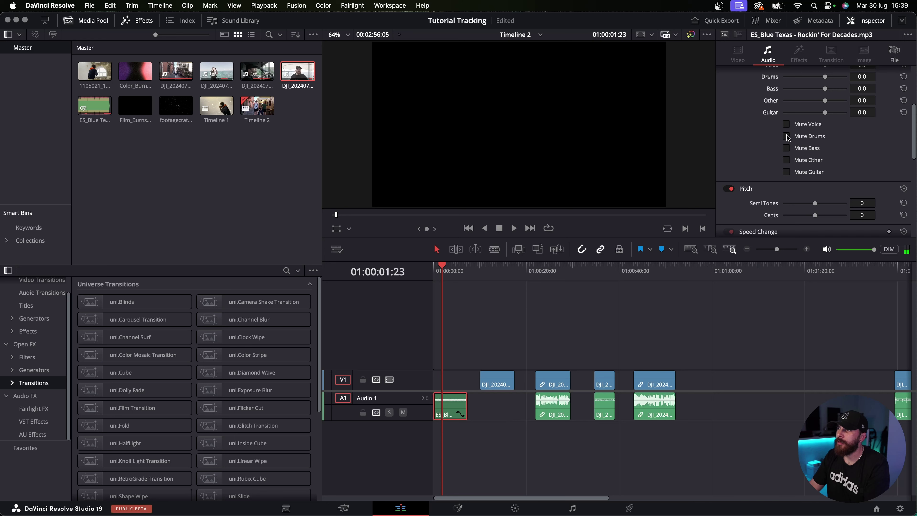
Step: Preview the music with the guitar muted, then unmute the guitar
{"action": "left_click", "coordinate": [787, 172]}
{"action": "key", "text": "Home"}
{"action": "key", "text": "space"}
{"action": "key", "text": "Home"}
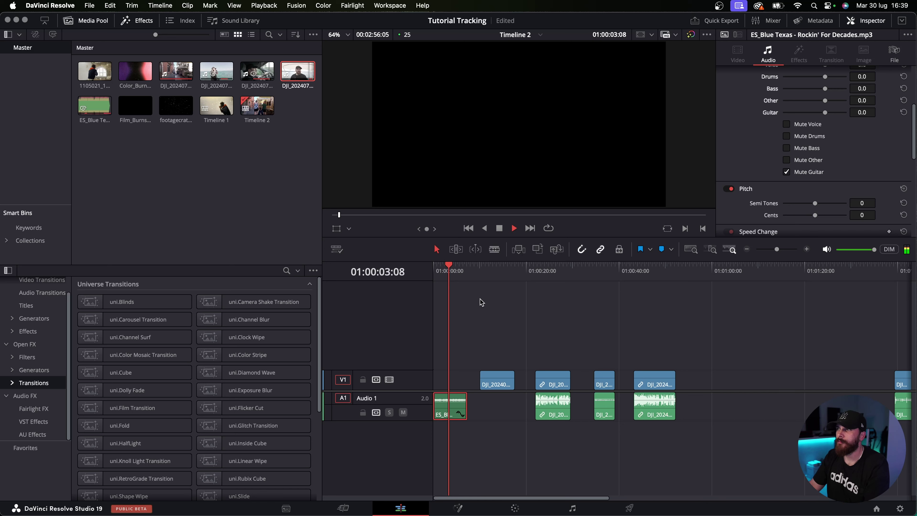
{"action": "key", "text": "space"}
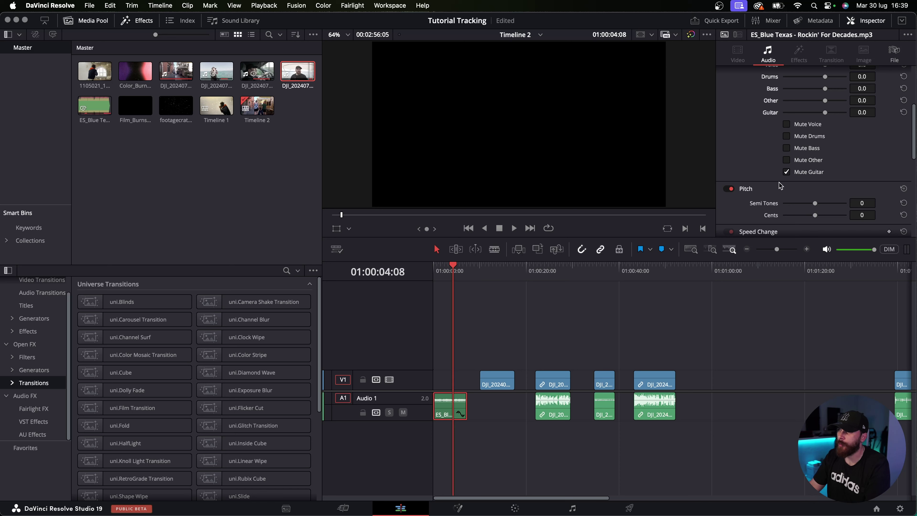
{"action": "left_click", "coordinate": [787, 172]}
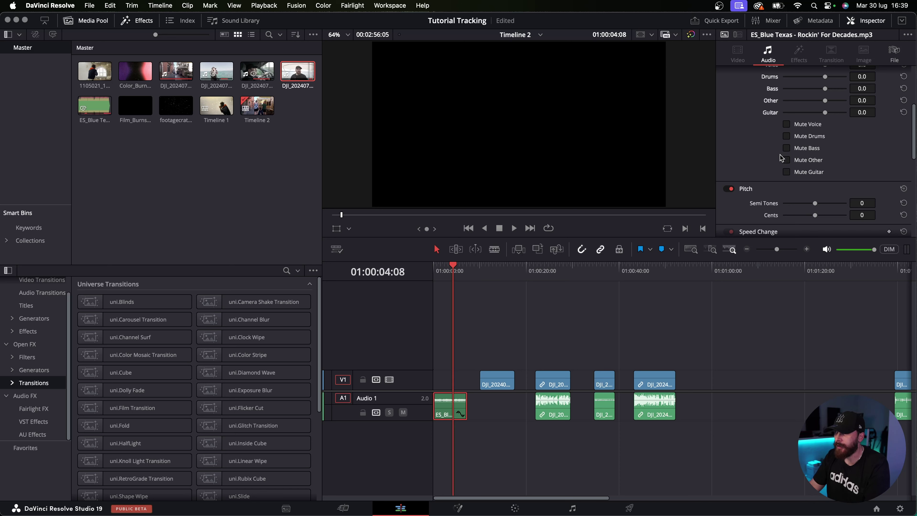
Step: Mute the bass and drums, play the result, then move the playhead onto the street clip
{"action": "left_click", "coordinate": [786, 148]}
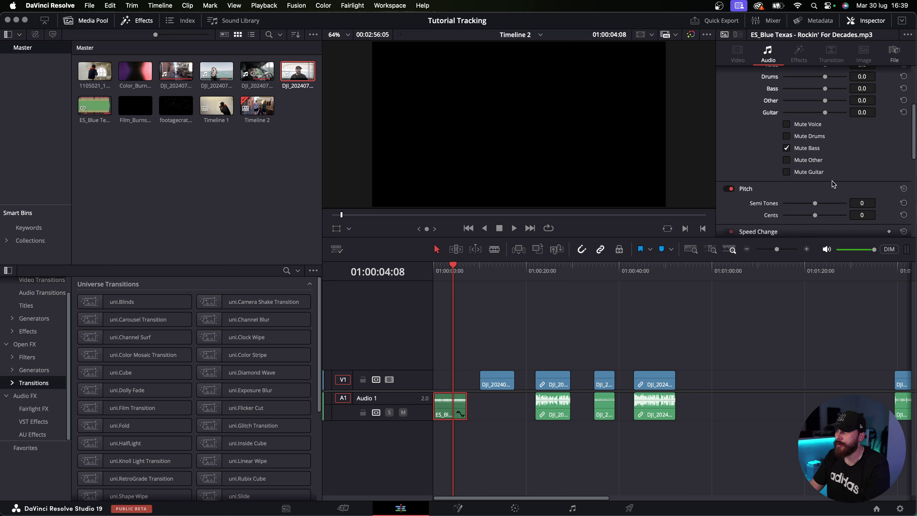
{"action": "left_click", "coordinate": [786, 136]}
{"action": "key", "text": "Home"}
{"action": "key", "text": "space"}
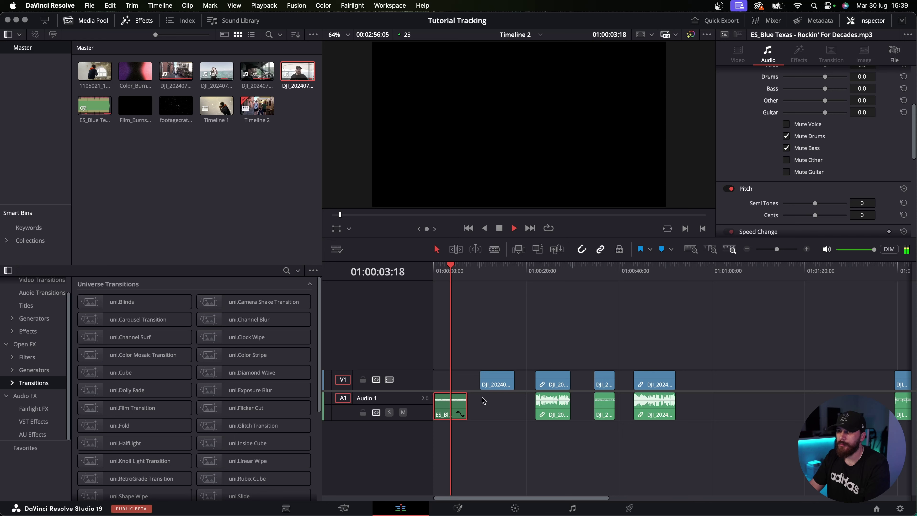
{"action": "key", "text": "space"}
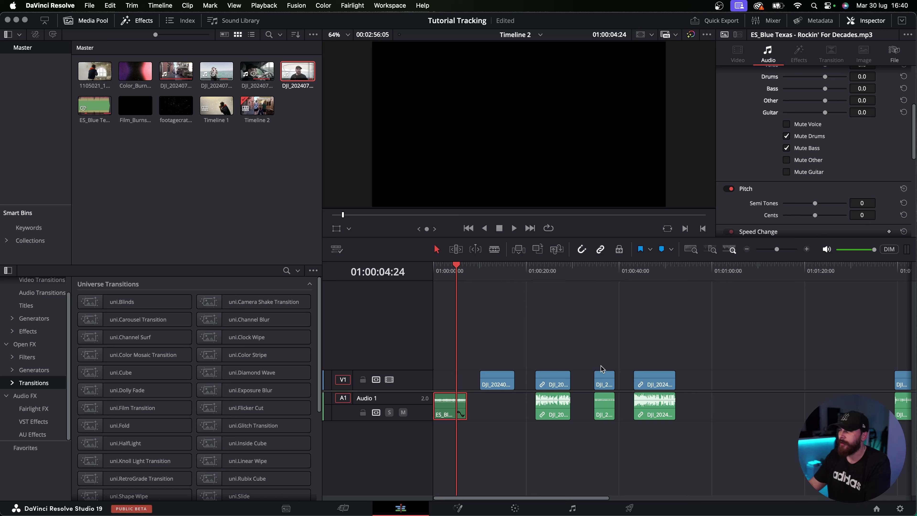
{"action": "left_click", "coordinate": [485, 273]}
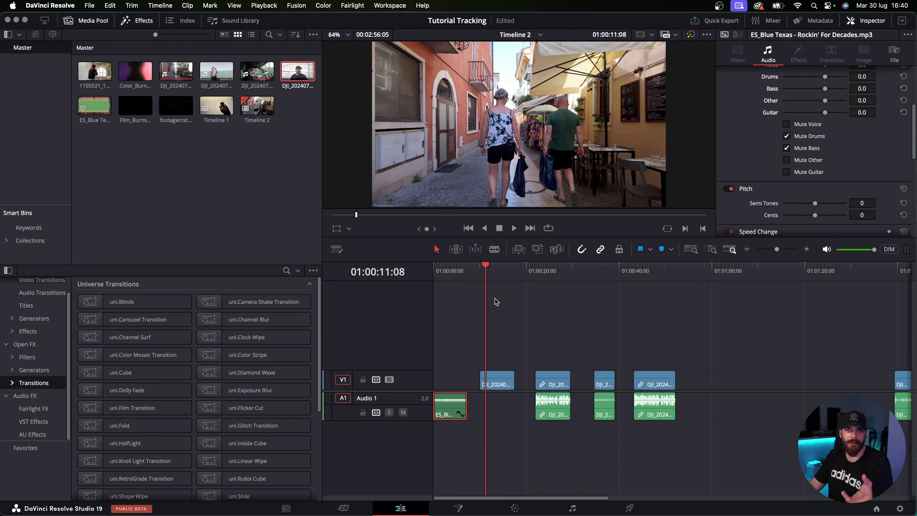
Step: On the Color page, save the project and look at the Hue vs Hue curves before returning to ColorSlice
{"action": "left_click", "coordinate": [524, 508]}
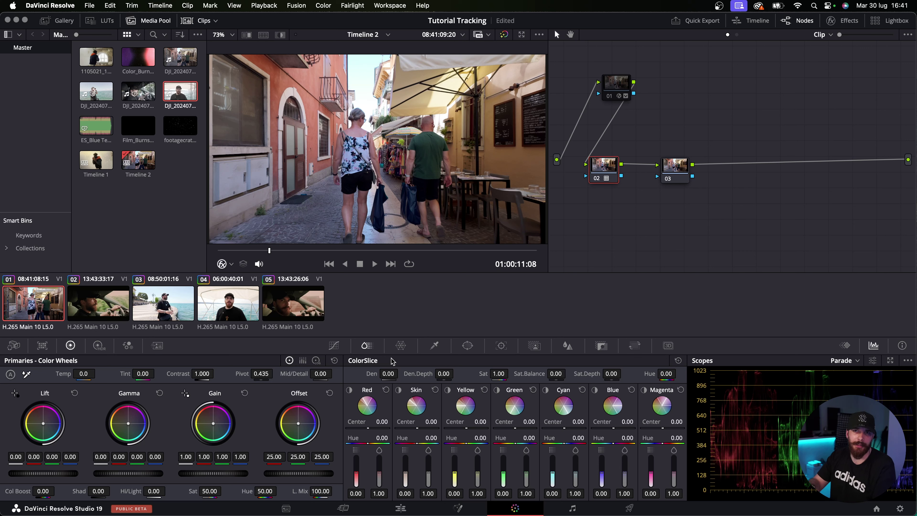
{"action": "key", "text": "super+s"}
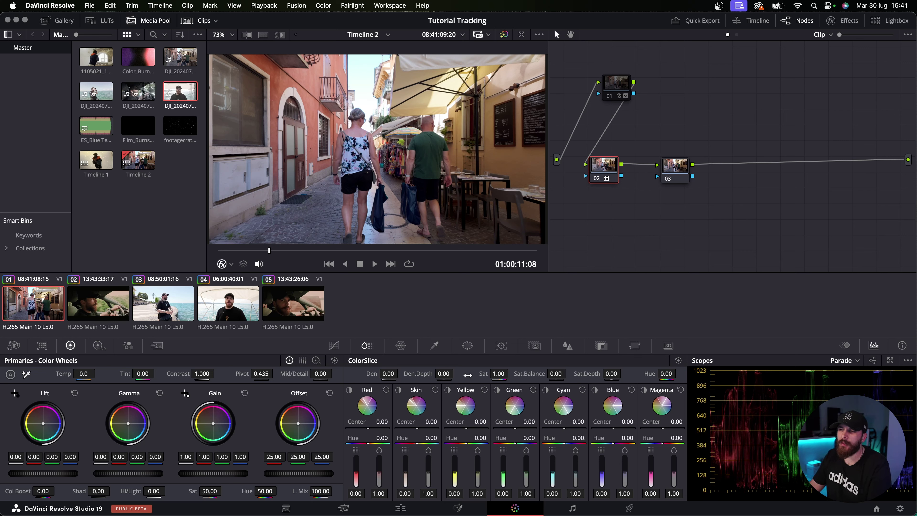
{"action": "left_click", "coordinate": [333, 347]}
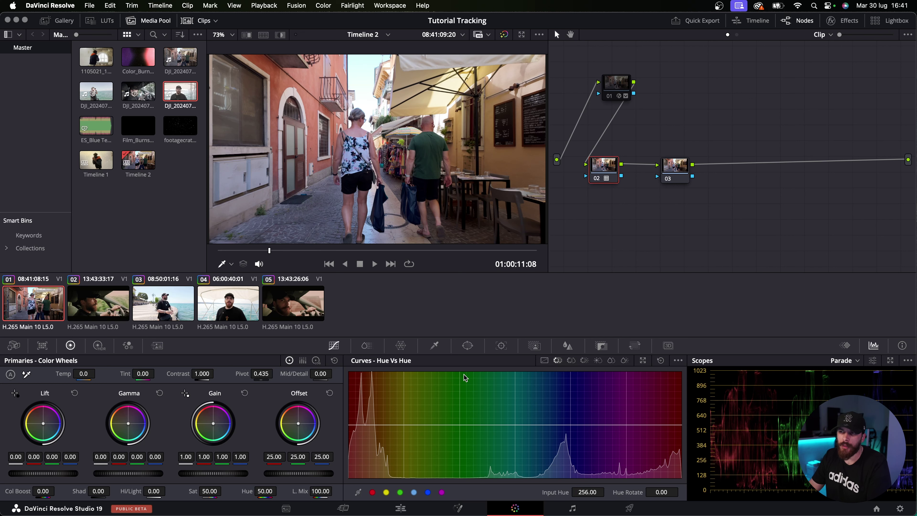
{"action": "left_click", "coordinate": [544, 361]}
{"action": "left_click", "coordinate": [558, 361]}
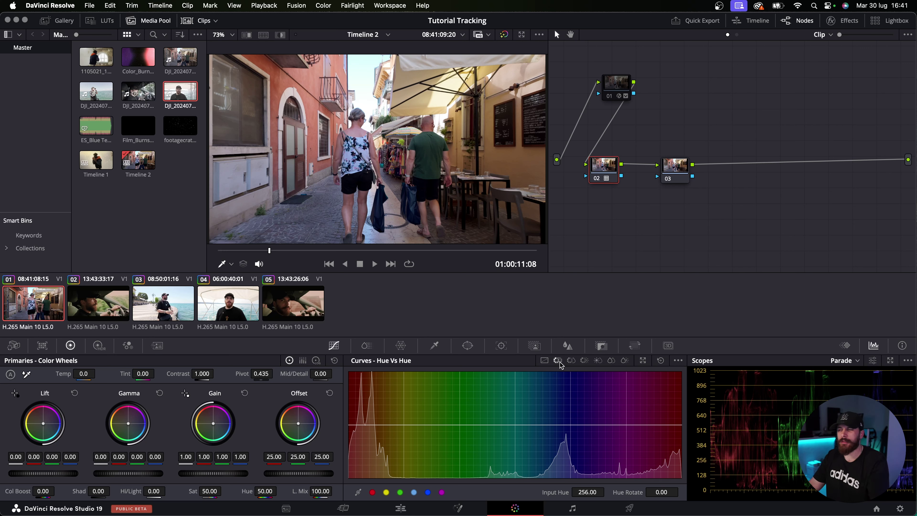
{"action": "left_click", "coordinate": [378, 348]}
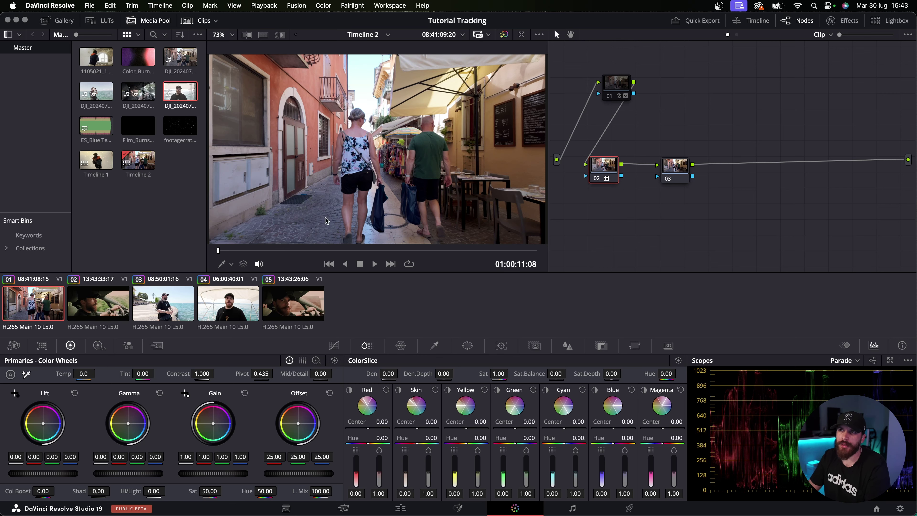
Step: Preview the street clip and rewind to where playback started
{"action": "key", "text": "space"}
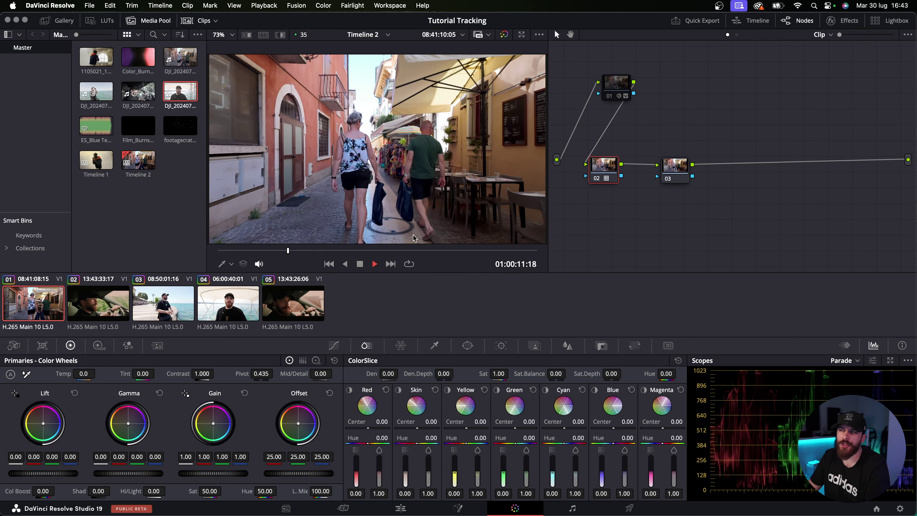
{"action": "key", "text": "space"}
{"action": "key", "text": "j"}
{"action": "key", "text": "k"}
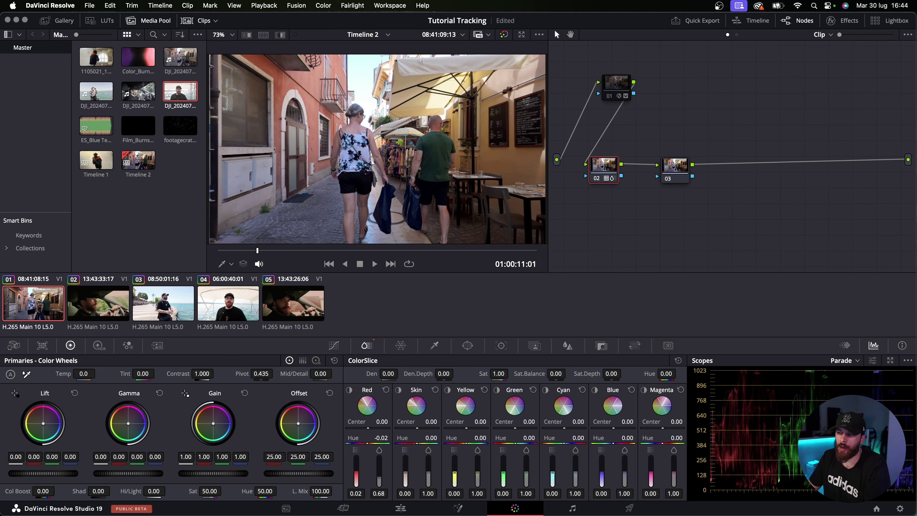
Step: Raise Red saturation to about 1.06, add Hue vs Hue curve points, and set Yellow to 0.03
{"action": "left_click_drag", "start_coordinate": [379, 479], "coordinate": [366, 464]}
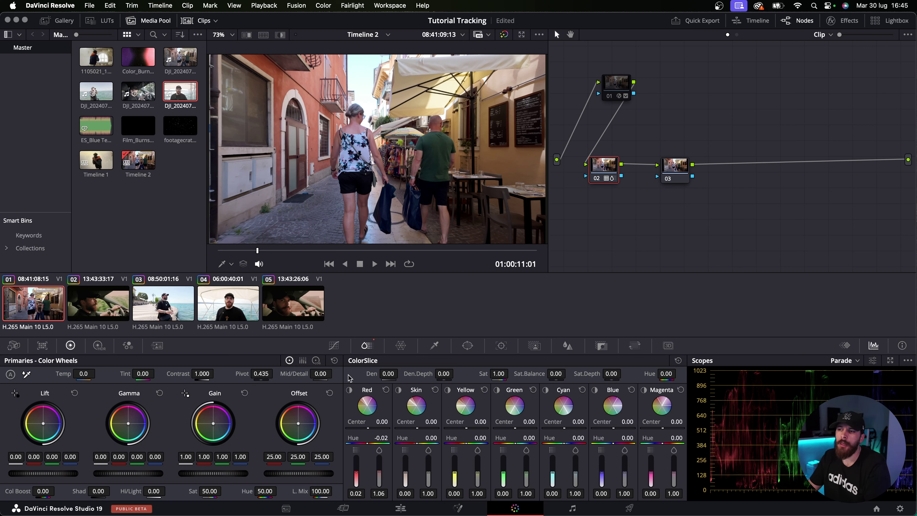
{"action": "left_click", "coordinate": [333, 345]}
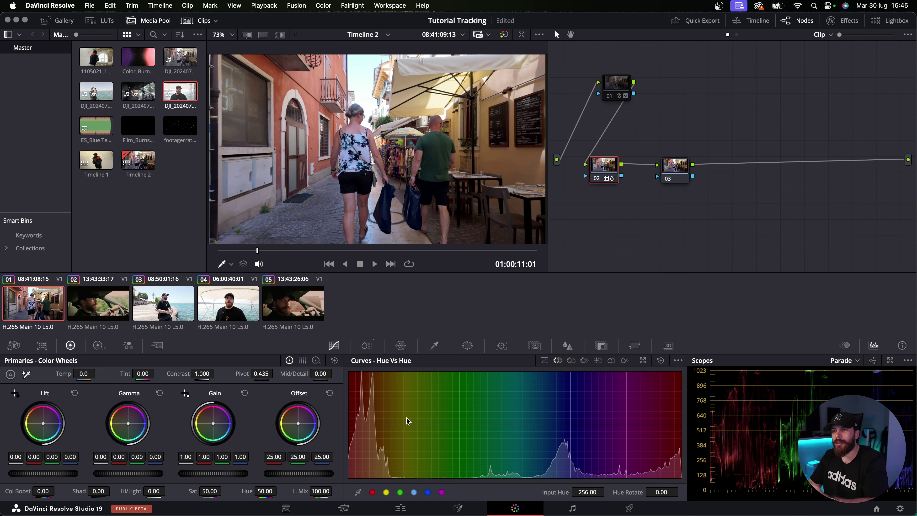
{"action": "mouse_move", "coordinate": [406, 424]}
{"action": "left_mouse_down"}
{"action": "mouse_move", "coordinate": [423, 438]}
{"action": "mouse_move", "coordinate": [425, 426]}
{"action": "left_mouse_up"}
{"action": "left_click", "coordinate": [436, 425]}
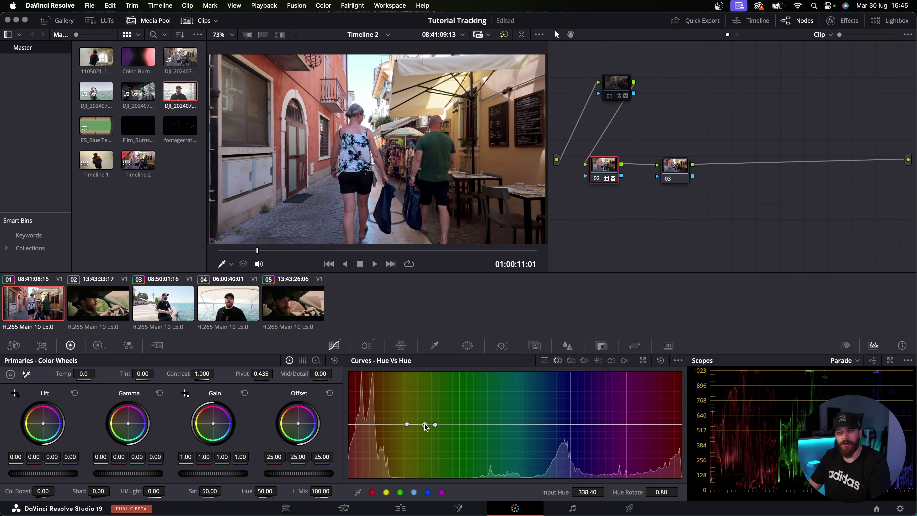
{"action": "left_click", "coordinate": [368, 347]}
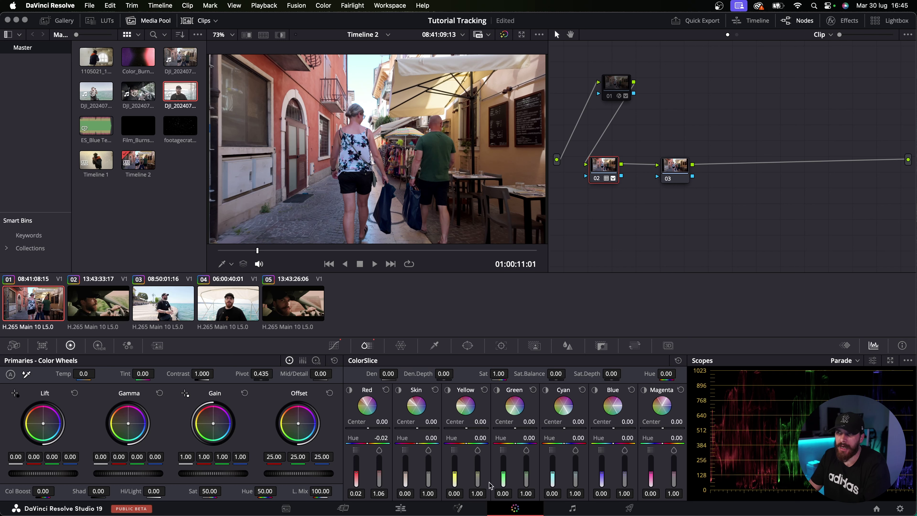
{"action": "left_click_drag", "start_coordinate": [455, 475], "coordinate": [455, 472]}
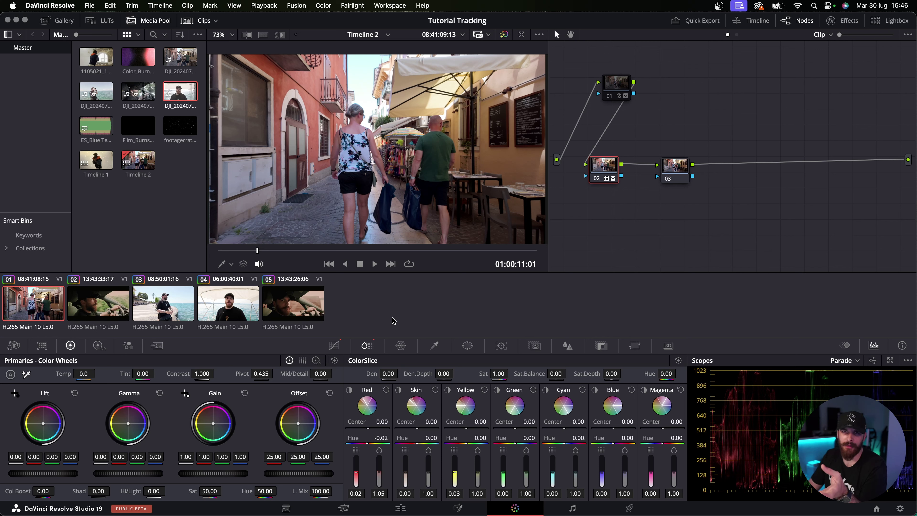
Step: Search the effects library for 'film' and apply Film Look Creator to node 01
{"action": "left_click", "coordinate": [837, 20]}
{"action": "left_click", "coordinate": [826, 53]}
{"action": "type", "text": "film"}
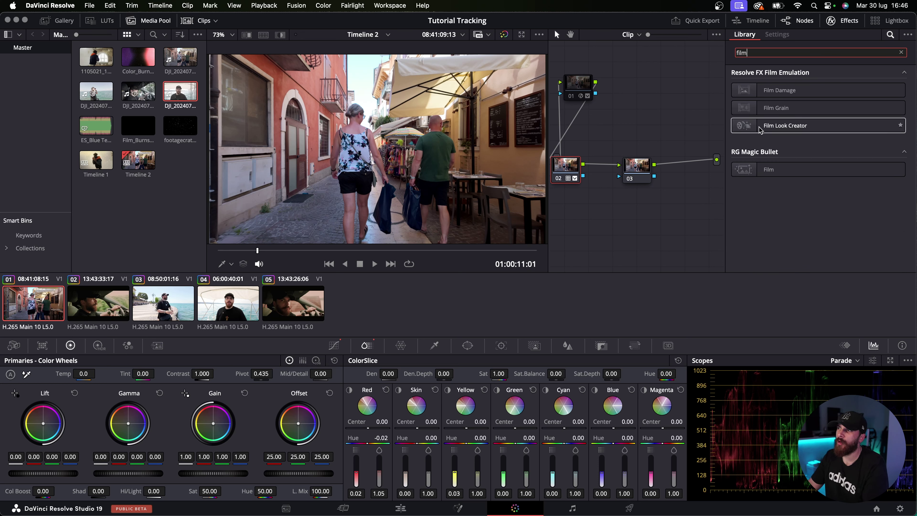
{"action": "mouse_move", "coordinate": [777, 127]}
{"action": "left_mouse_down"}
{"action": "mouse_move", "coordinate": [583, 90]}
{"action": "mouse_move", "coordinate": [618, 101]}
{"action": "mouse_move", "coordinate": [602, 106]}
{"action": "left_mouse_up"}
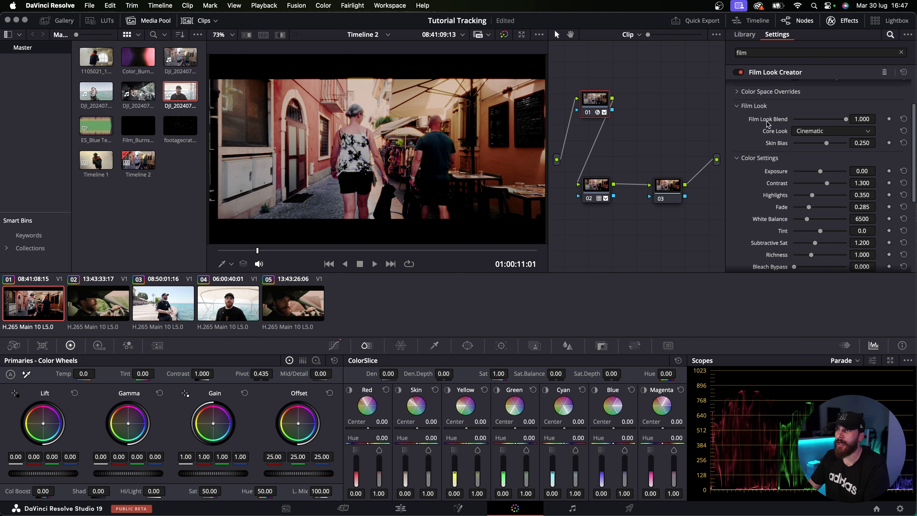
Step: Review the Film Look Creator settings and presets, keep Custom, and select clip 02
{"action": "scroll", "coordinate": [768, 124], "scroll_direction": "up", "scroll_amount": 3}
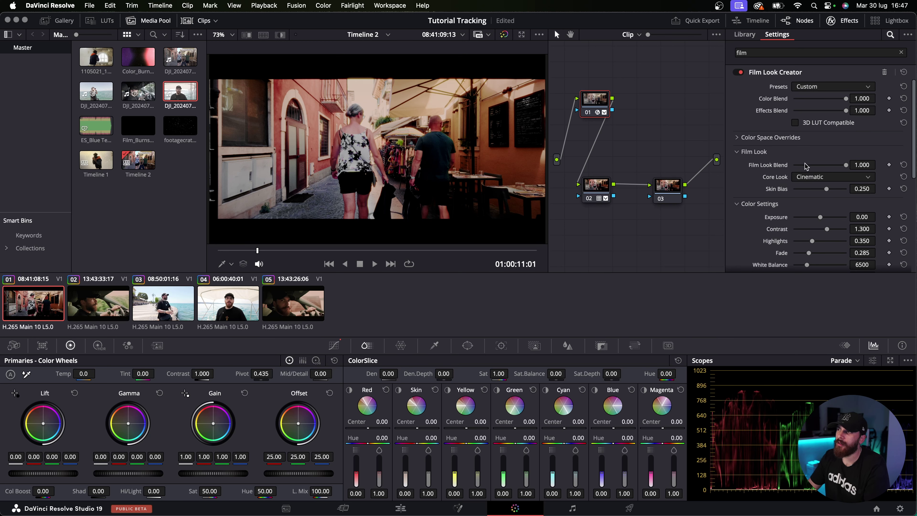
{"action": "scroll", "coordinate": [795, 170], "scroll_direction": "down", "scroll_amount": 3}
{"action": "scroll", "coordinate": [776, 175], "scroll_direction": "down", "scroll_amount": 3}
{"action": "scroll", "coordinate": [769, 178], "scroll_direction": "down", "scroll_amount": 3}
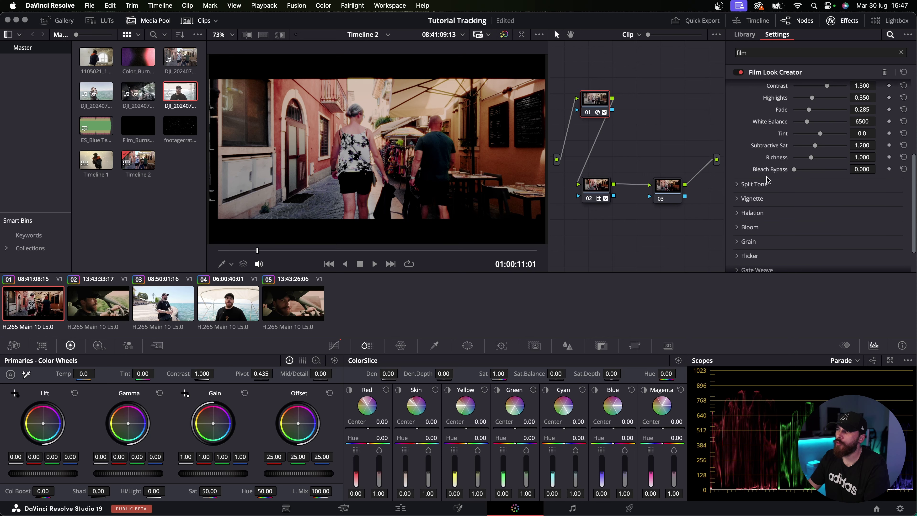
{"action": "left_click", "coordinate": [740, 203]}
{"action": "left_click", "coordinate": [741, 204]}
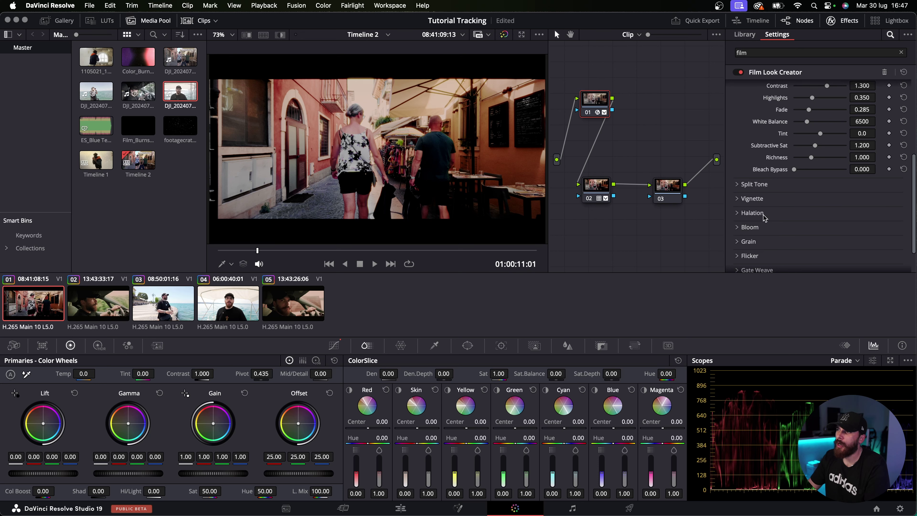
{"action": "scroll", "coordinate": [765, 217], "scroll_direction": "down", "scroll_amount": 2}
{"action": "scroll", "coordinate": [763, 219], "scroll_direction": "down", "scroll_amount": 1}
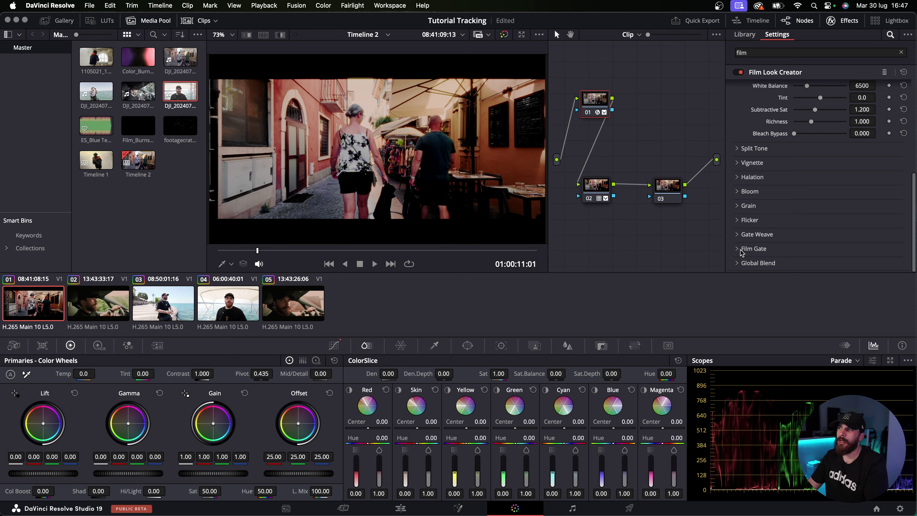
{"action": "scroll", "coordinate": [743, 252], "scroll_direction": "up", "scroll_amount": 10}
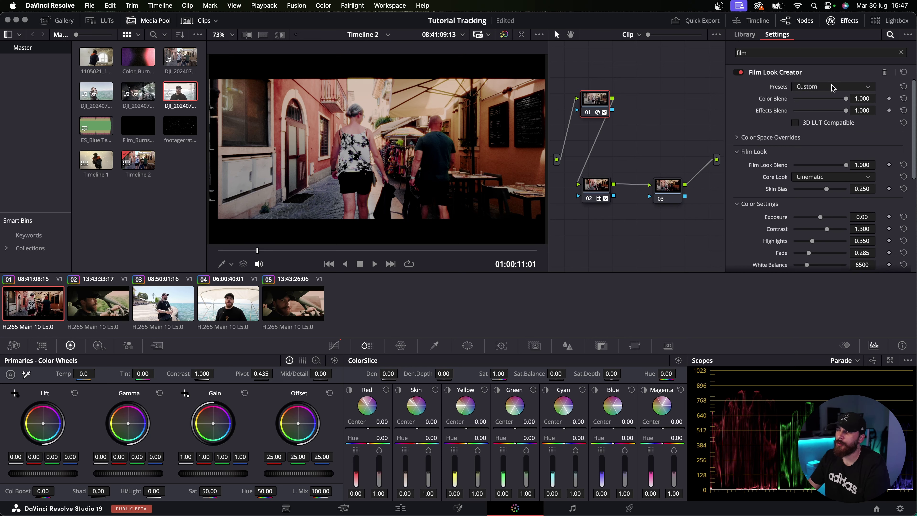
{"action": "left_click", "coordinate": [845, 88]}
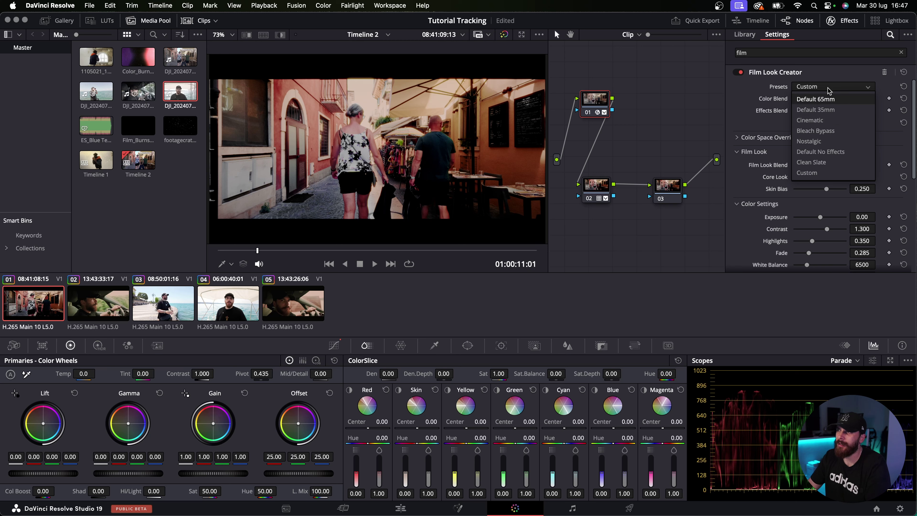
{"action": "left_click", "coordinate": [819, 89]}
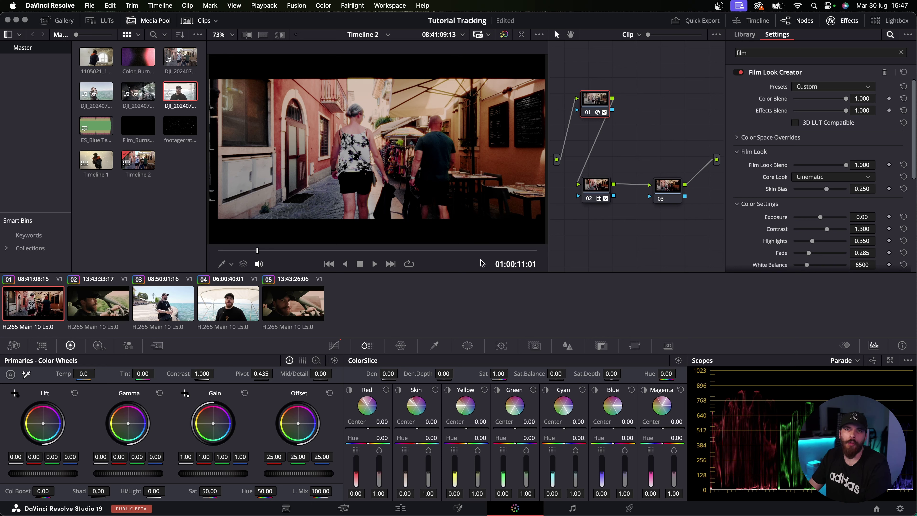
{"action": "left_click", "coordinate": [115, 310]}
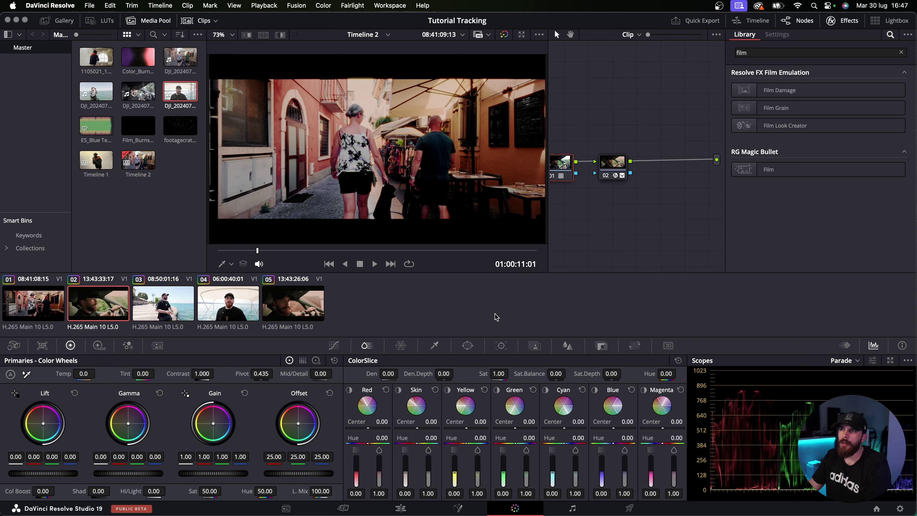
Step: Play the driving clip 02 and scrub back to an earlier frame
{"action": "key", "text": "space"}
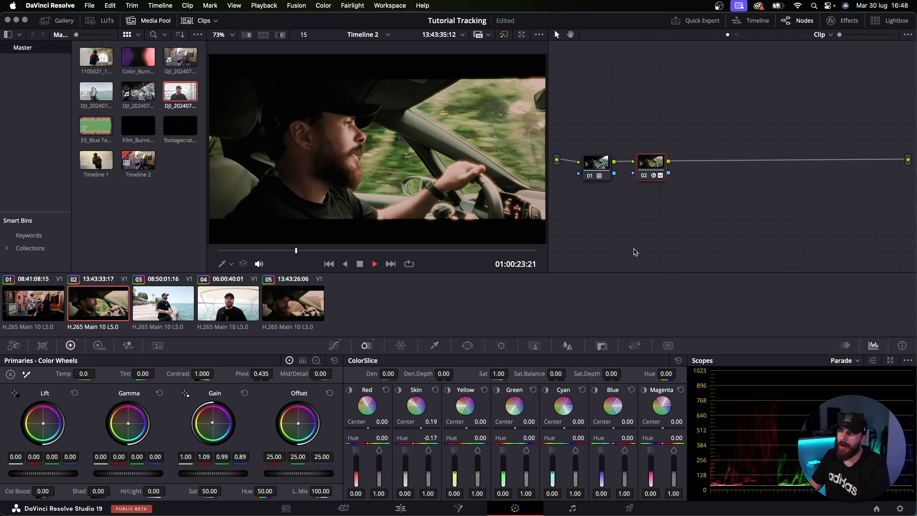
{"action": "key", "text": "space"}
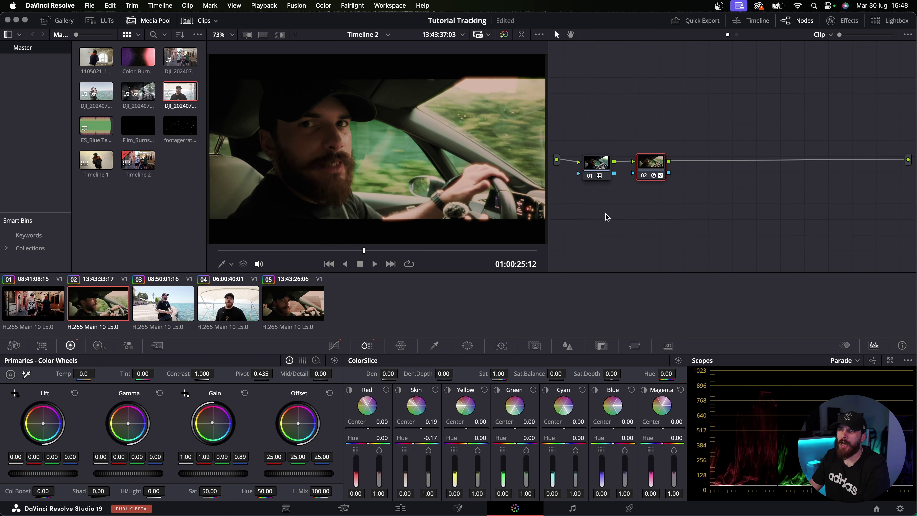
{"action": "left_click_drag", "start_coordinate": [349, 250], "coordinate": [326, 250]}
Step: Bypass and re-enable node 02 to compare, replay, and show the Film Look Creator settings
{"action": "left_click_drag", "start_coordinate": [649, 164], "coordinate": [652, 165]}
{"action": "key", "text": "ctrl+d"}
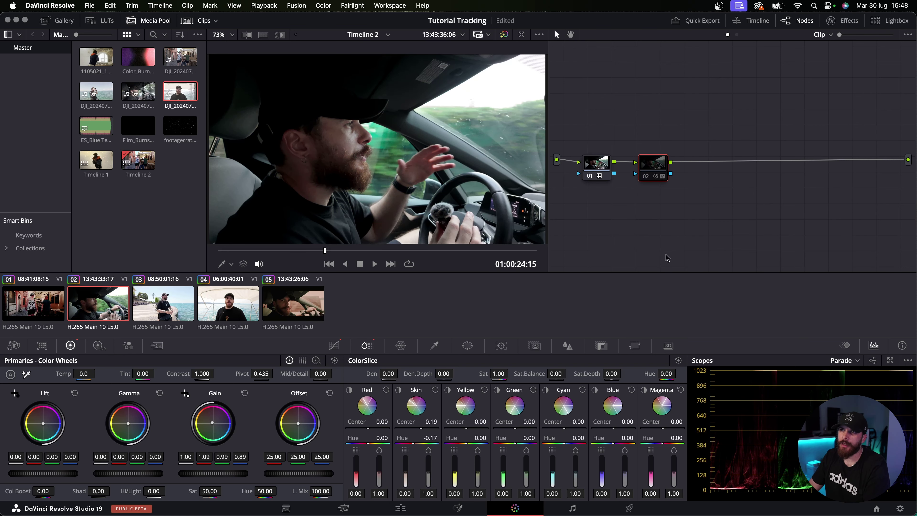
{"action": "key", "text": "ctrl+d"}
{"action": "key", "text": "space"}
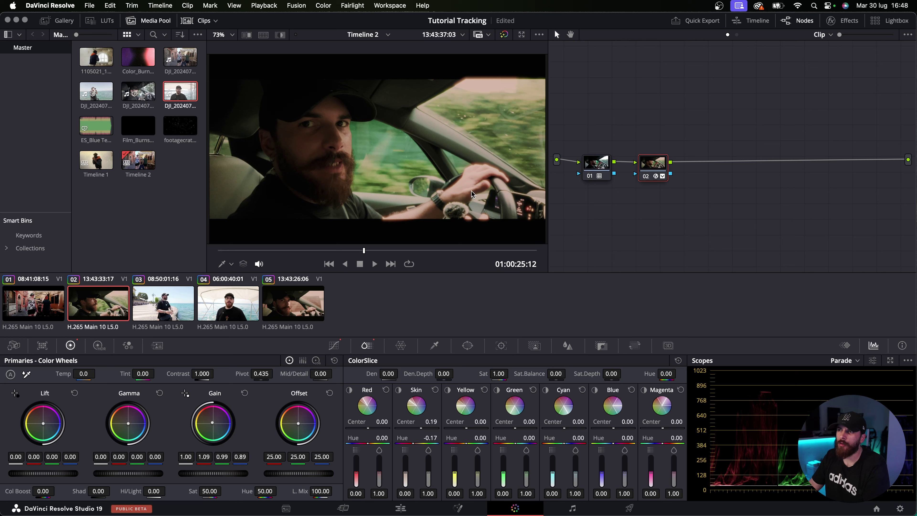
{"action": "left_click_drag", "start_coordinate": [362, 250], "coordinate": [323, 250]}
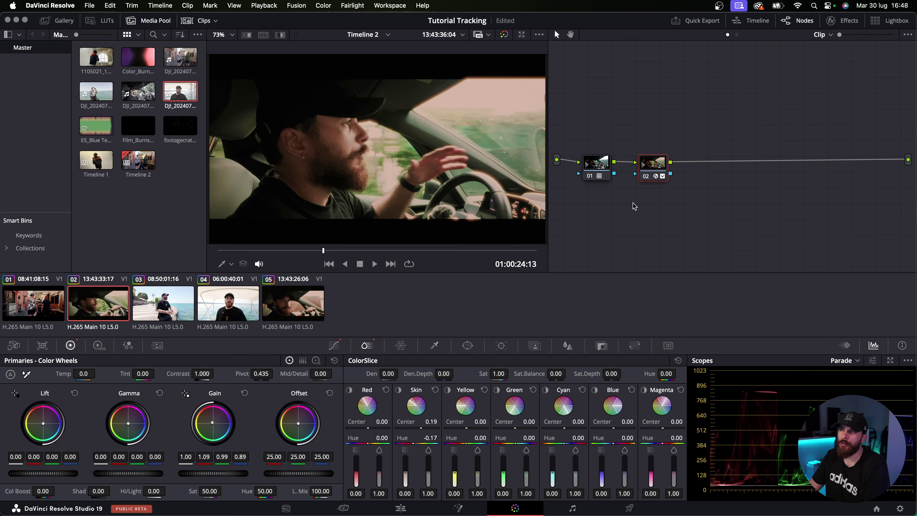
{"action": "left_click", "coordinate": [843, 21]}
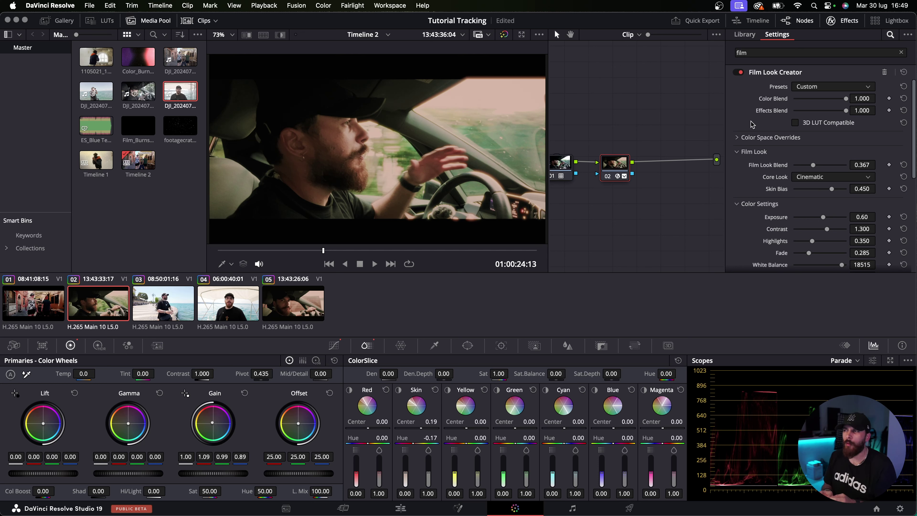
Step: Scroll through the driving clip's Film Look Creator settings
{"action": "scroll", "coordinate": [786, 185], "scroll_direction": "down", "scroll_amount": 10}
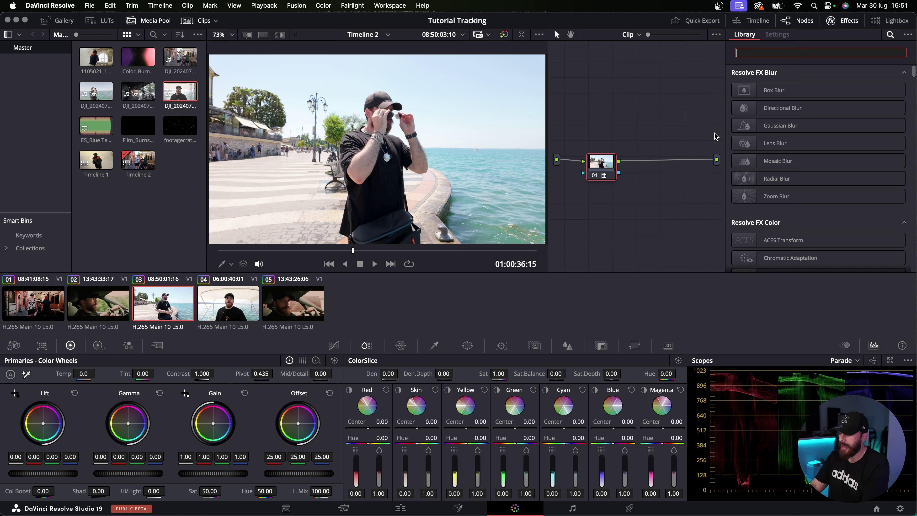
Step: Add serial node 02 after node 01, apply Defocus Background to it, and bring up Magic Mask
{"action": "type", "text": "defo"}
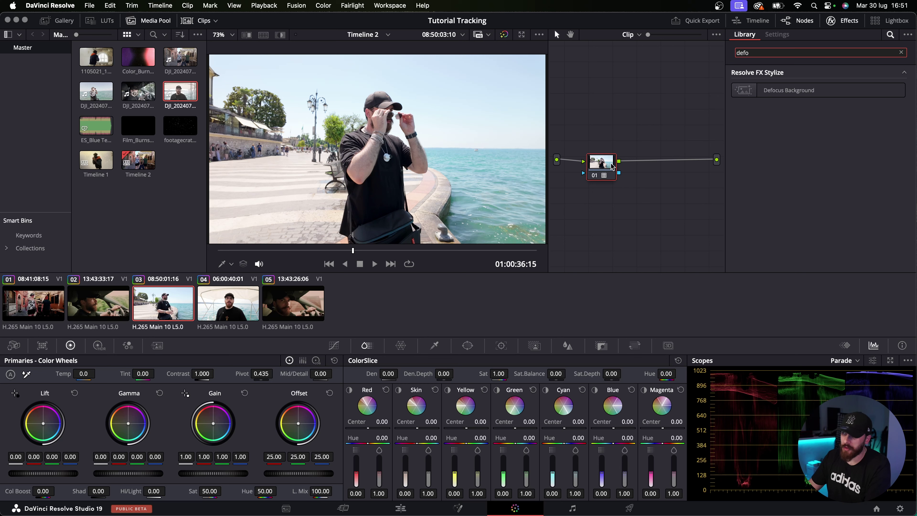
{"action": "left_click_drag", "start_coordinate": [612, 165], "coordinate": [610, 162]}
{"action": "key", "text": "alt+s"}
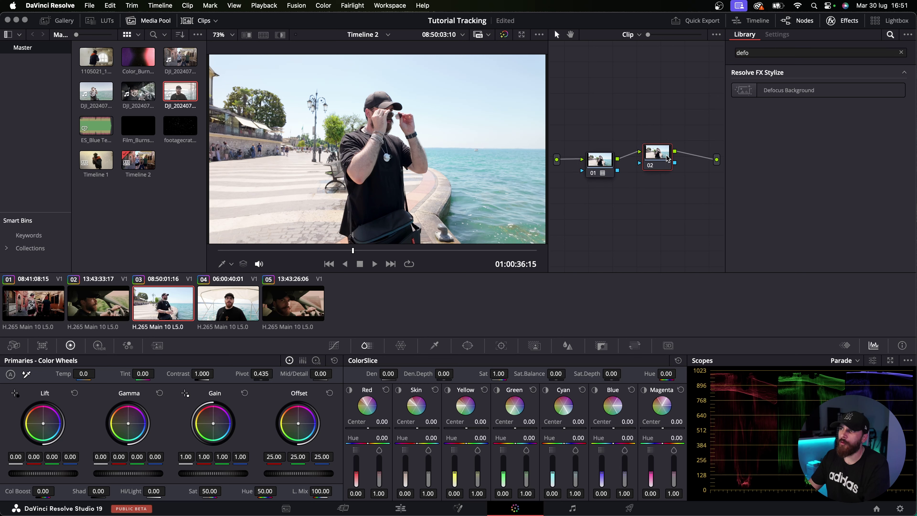
{"action": "mouse_move", "coordinate": [780, 91]}
{"action": "left_mouse_down"}
{"action": "mouse_move", "coordinate": [693, 123]}
{"action": "mouse_move", "coordinate": [657, 155]}
{"action": "left_mouse_up"}
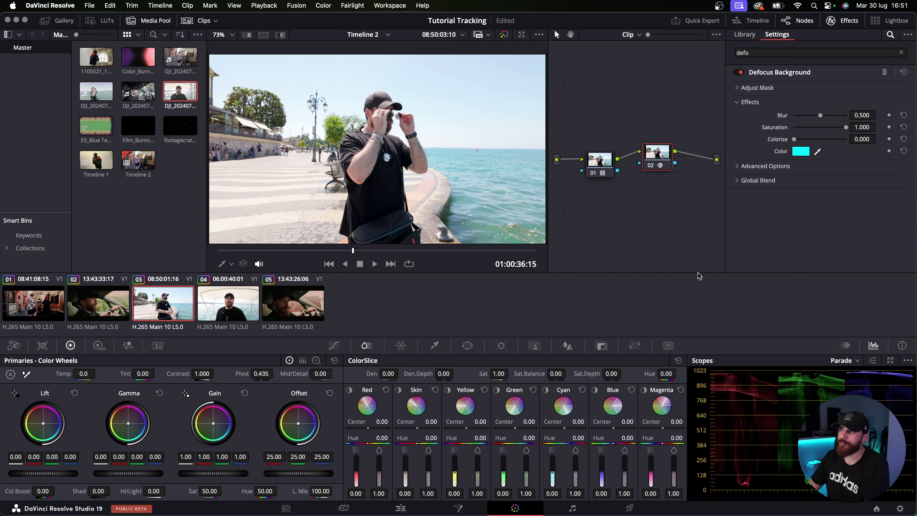
{"action": "left_click", "coordinate": [534, 347]}
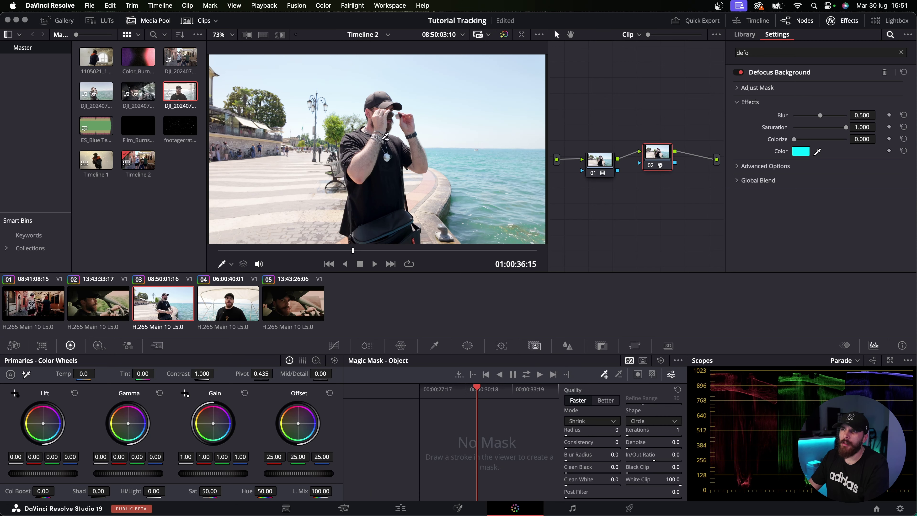
Step: Mask the man cap to chest, set colorize to black and saturation to 0, then track the mask
{"action": "mouse_move", "coordinate": [378, 103]}
{"action": "left_mouse_down"}
{"action": "mouse_move", "coordinate": [359, 150]}
{"action": "mouse_move", "coordinate": [418, 148]}
{"action": "mouse_move", "coordinate": [404, 118]}
{"action": "left_mouse_up"}
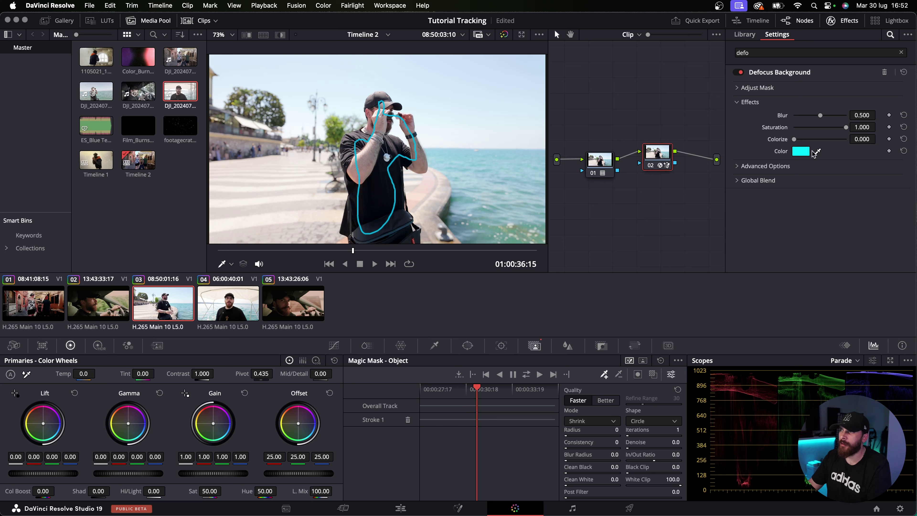
{"action": "left_click", "coordinate": [801, 155]}
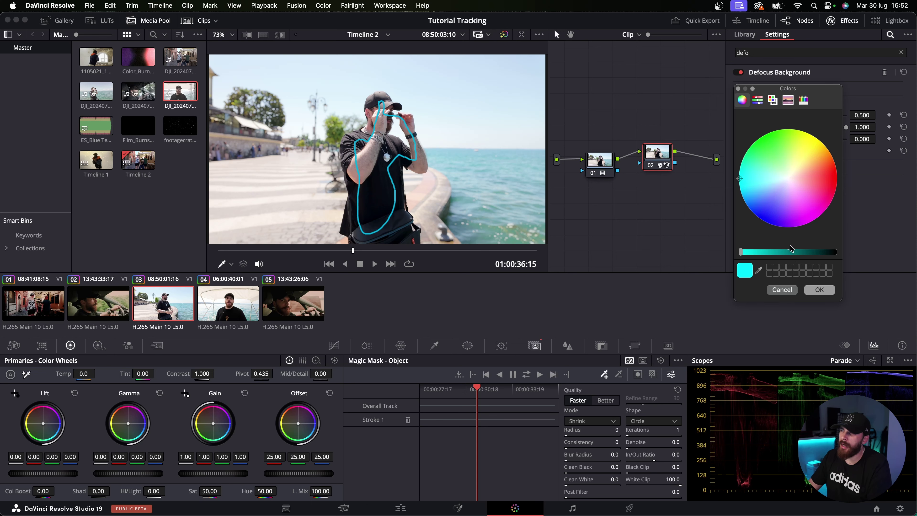
{"action": "left_click_drag", "start_coordinate": [760, 251], "coordinate": [858, 253]}
{"action": "left_click", "coordinate": [819, 290]}
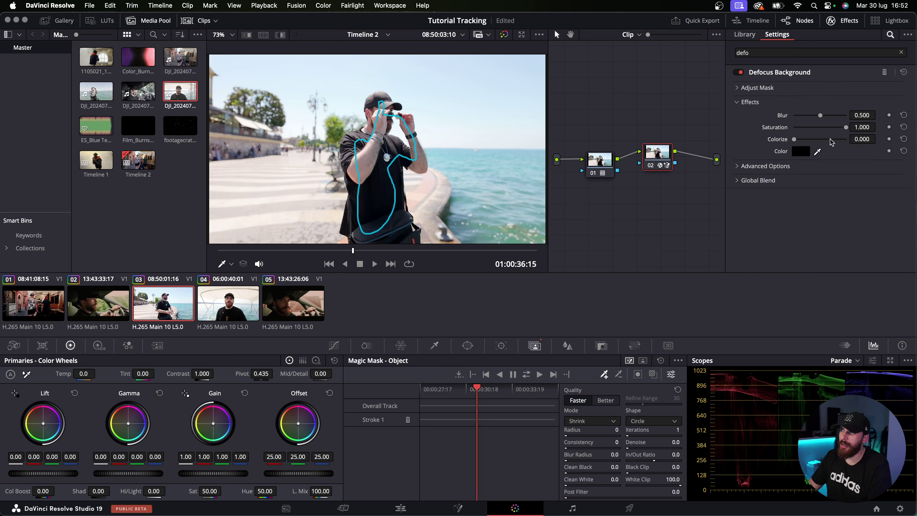
{"action": "mouse_move", "coordinate": [794, 139]}
{"action": "left_mouse_down"}
{"action": "mouse_move", "coordinate": [822, 141]}
{"action": "mouse_move", "coordinate": [792, 139]}
{"action": "left_mouse_up"}
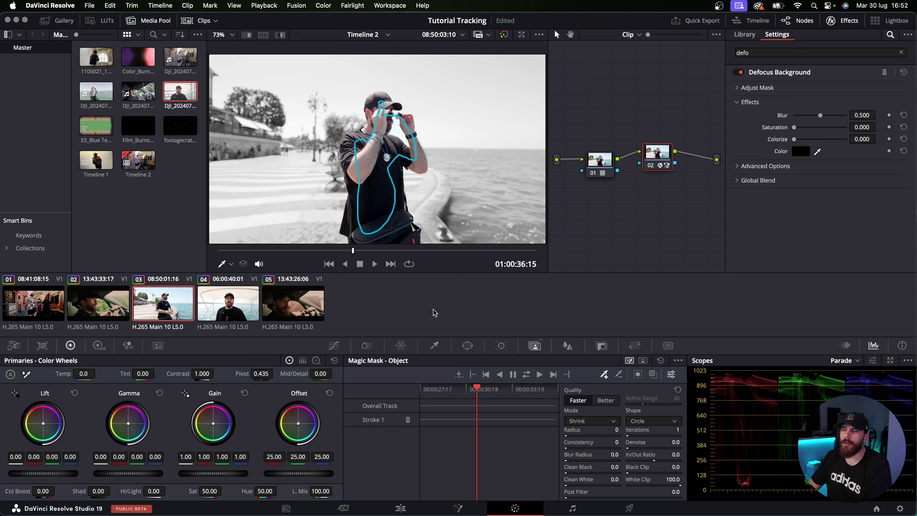
{"action": "left_click", "coordinate": [527, 375]}
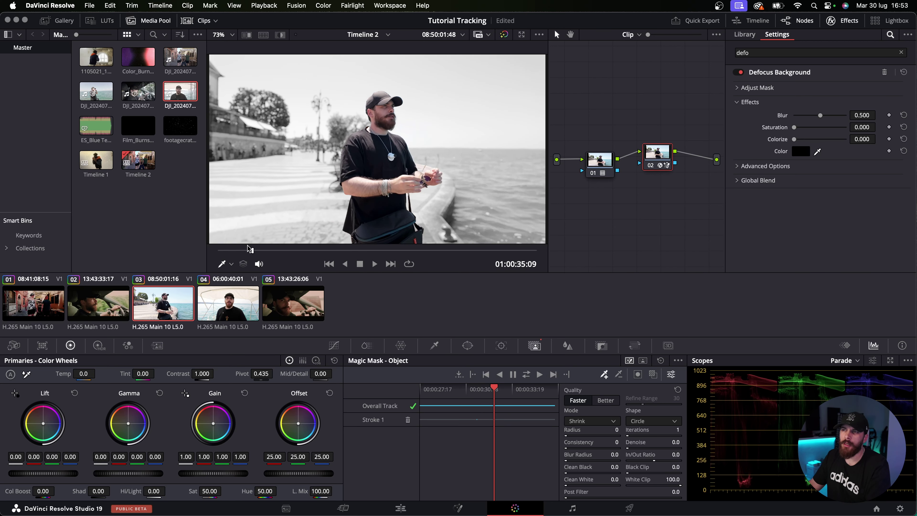
Step: On the raised-sunglasses frame, add mask strokes over the sunglasses and retrack the Magic Mask
{"action": "left_click_drag", "start_coordinate": [239, 250], "coordinate": [272, 250]}
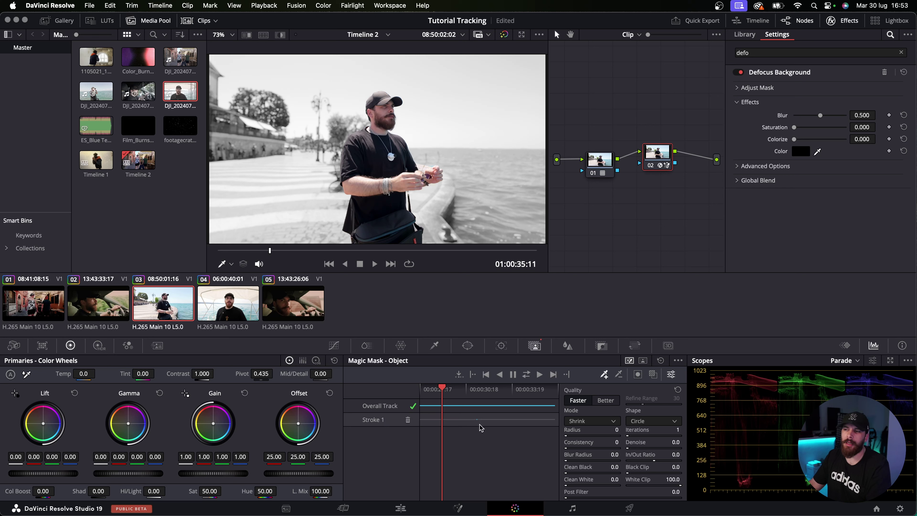
{"action": "left_click_drag", "start_coordinate": [271, 251], "coordinate": [296, 251]}
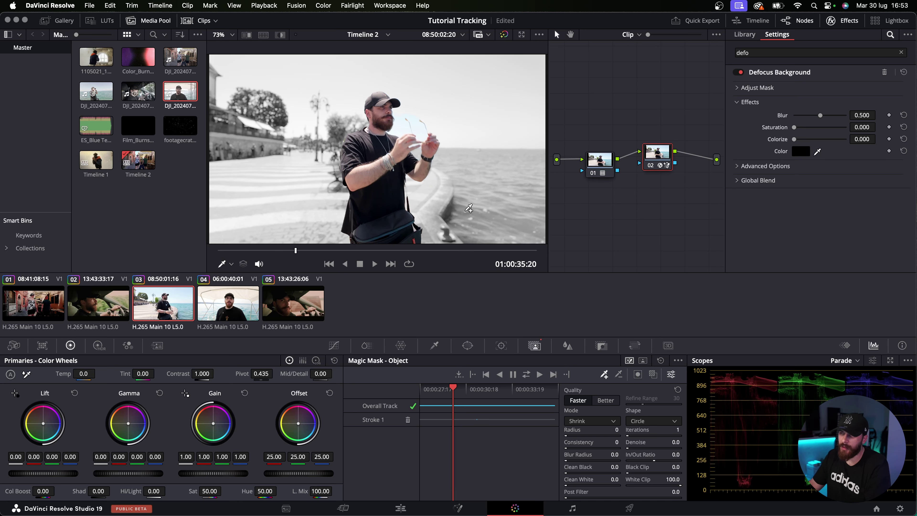
{"action": "mouse_move", "coordinate": [399, 117]}
{"action": "left_mouse_down"}
{"action": "mouse_move", "coordinate": [400, 130]}
{"action": "mouse_move", "coordinate": [423, 135]}
{"action": "left_mouse_up"}
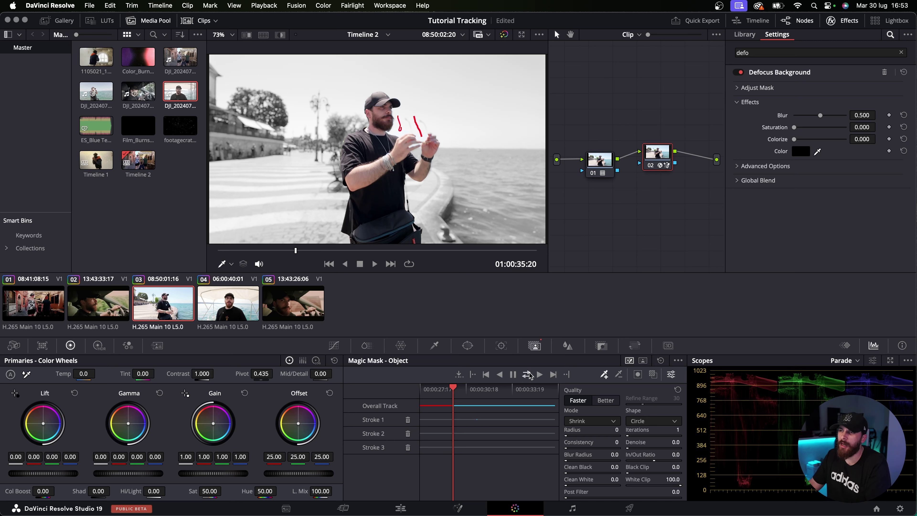
{"action": "left_click", "coordinate": [531, 376]}
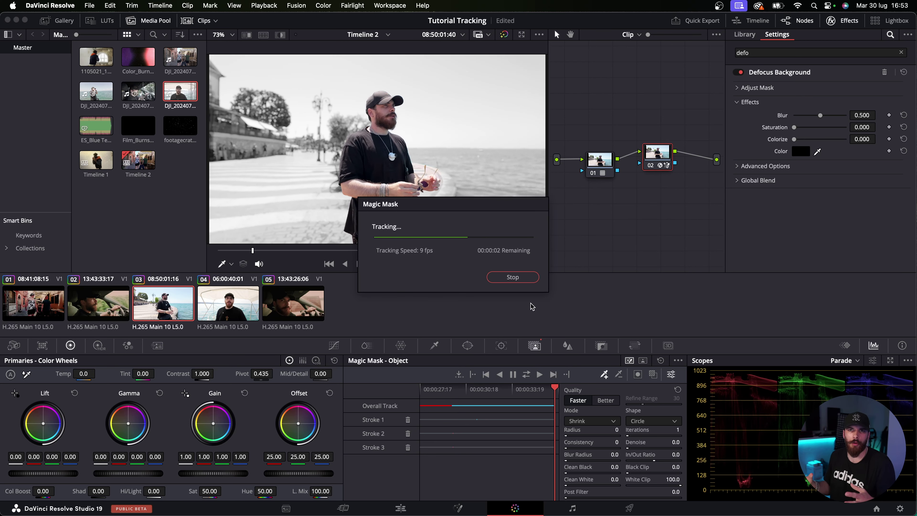
Step: Keep Lens as the Defocus Background blur type and trial different Blur strengths
{"action": "left_click", "coordinate": [737, 166]}
{"action": "left_click", "coordinate": [839, 179]}
{"action": "left_click", "coordinate": [821, 178]}
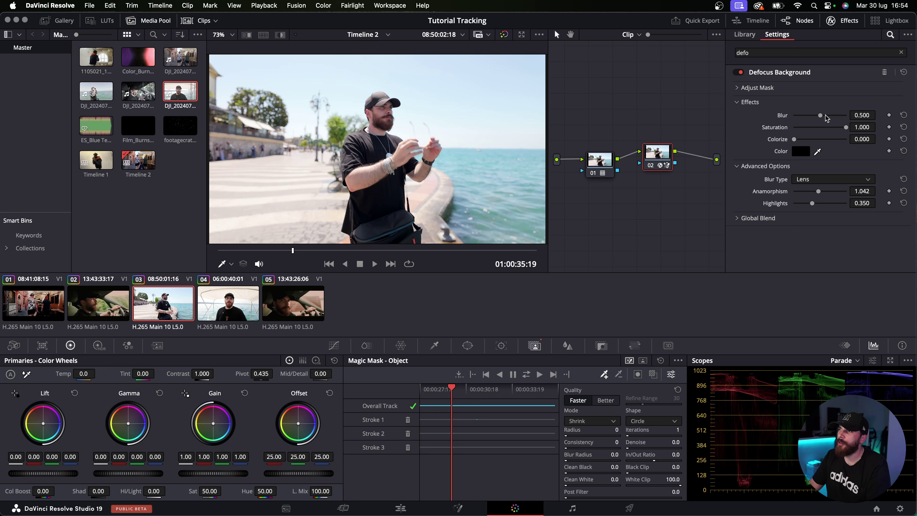
{"action": "left_click_drag", "start_coordinate": [823, 116], "coordinate": [805, 115]}
{"action": "left_click_drag", "start_coordinate": [801, 116], "coordinate": [830, 115]}
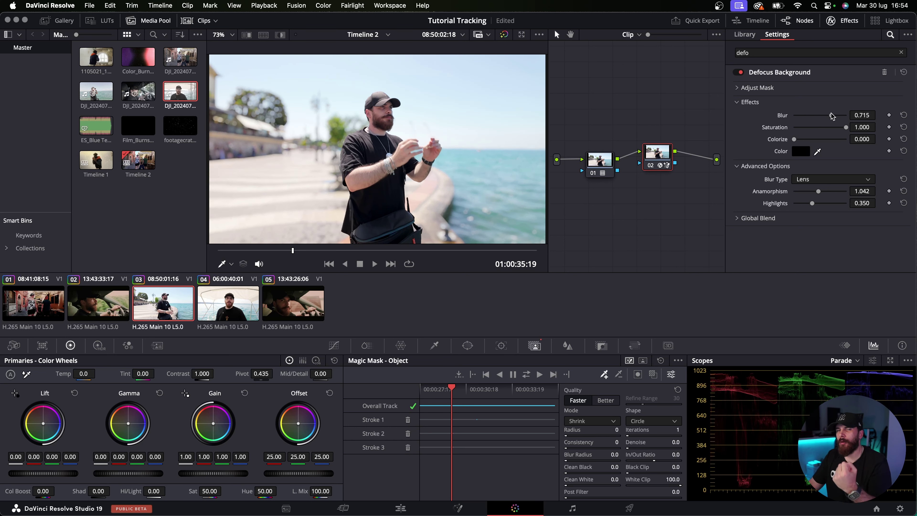
Step: Set Mask Blur to 0.358 and Mask Contrast to 0.798, and lower Blur to 0.431
{"action": "scroll", "coordinate": [376, 122], "scroll_direction": "up", "scroll_amount": 2}
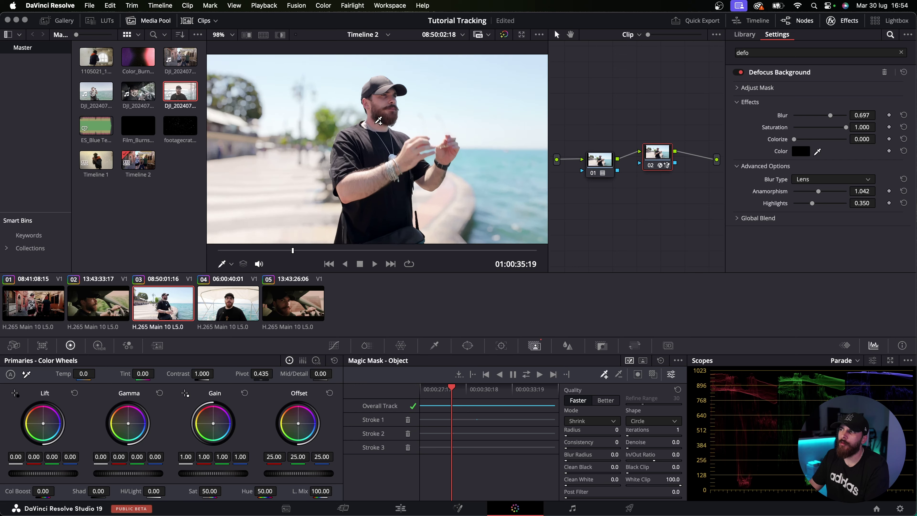
{"action": "scroll", "coordinate": [377, 123], "scroll_direction": "up", "scroll_amount": 2}
{"action": "left_click", "coordinate": [740, 88]}
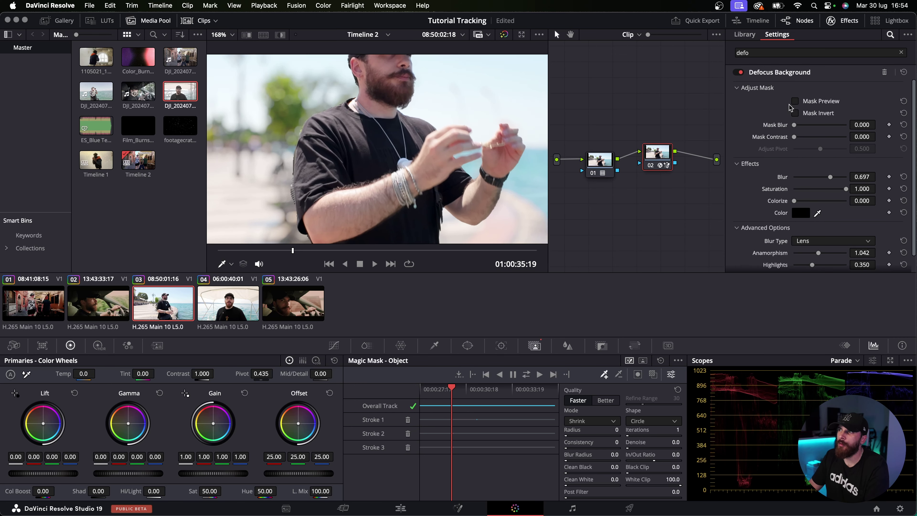
{"action": "mouse_move", "coordinate": [794, 125]}
{"action": "left_mouse_down"}
{"action": "mouse_move", "coordinate": [813, 125]}
{"action": "mouse_move", "coordinate": [806, 137]}
{"action": "left_mouse_up"}
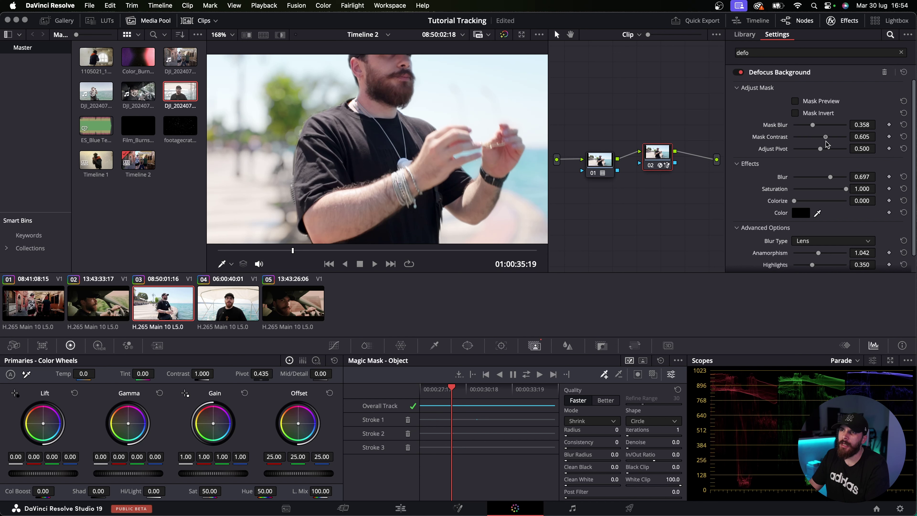
{"action": "left_click_drag", "start_coordinate": [805, 142], "coordinate": [836, 144]}
{"action": "mouse_move", "coordinate": [830, 176]}
{"action": "left_mouse_down"}
{"action": "mouse_move", "coordinate": [810, 177]}
{"action": "mouse_move", "coordinate": [817, 177]}
{"action": "left_mouse_up"}
{"action": "key", "text": "shift+z"}
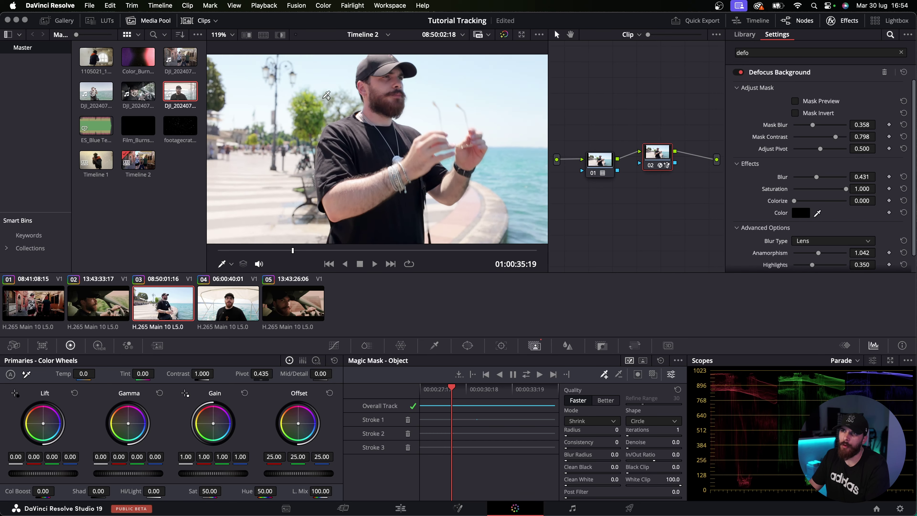
Step: Disable the Defocus Background node 02 with Ctrl+D to compare before and after
{"action": "left_click_drag", "start_coordinate": [657, 154], "coordinate": [658, 161]}
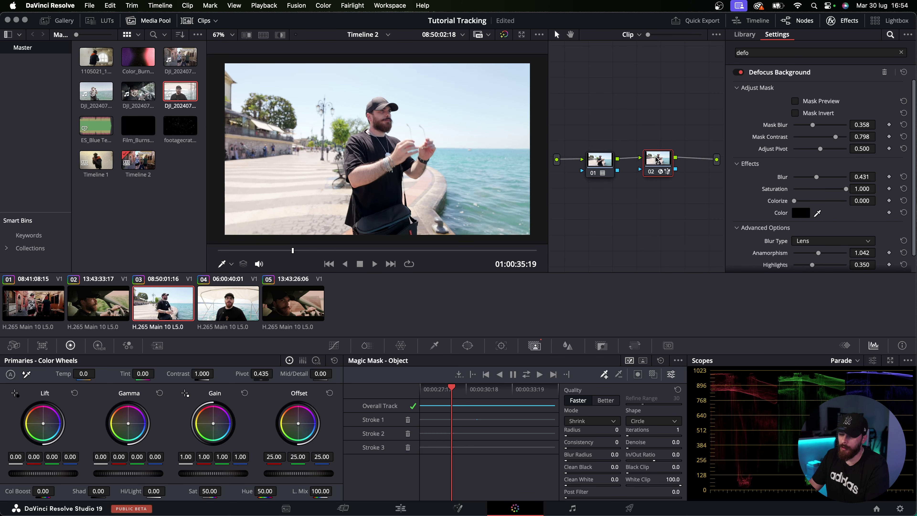
{"action": "key", "text": "ctrl+d"}
{"action": "key", "text": "ctrl+d"}
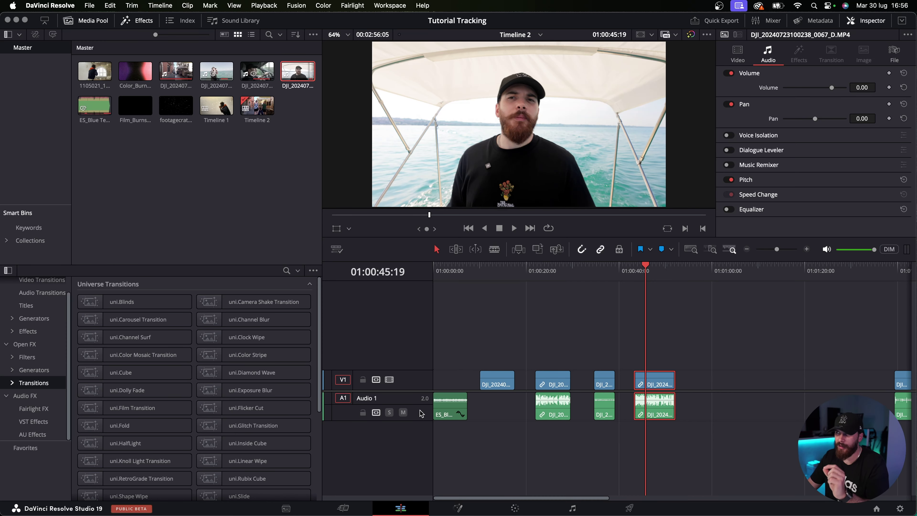
Step: Reset Audio 1's Dialogue Separator to defaults, then select the boat clip at its start
{"action": "left_click", "coordinate": [422, 413]}
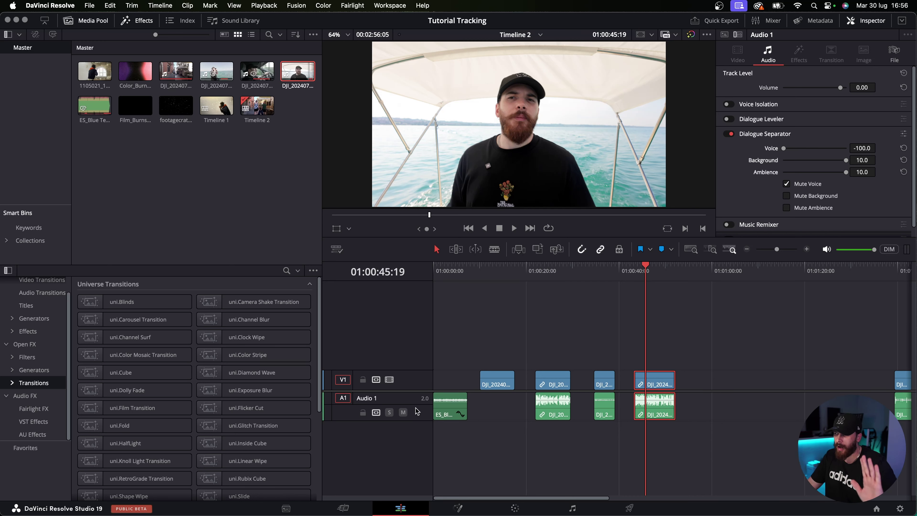
{"action": "double_click", "coordinate": [841, 146]}
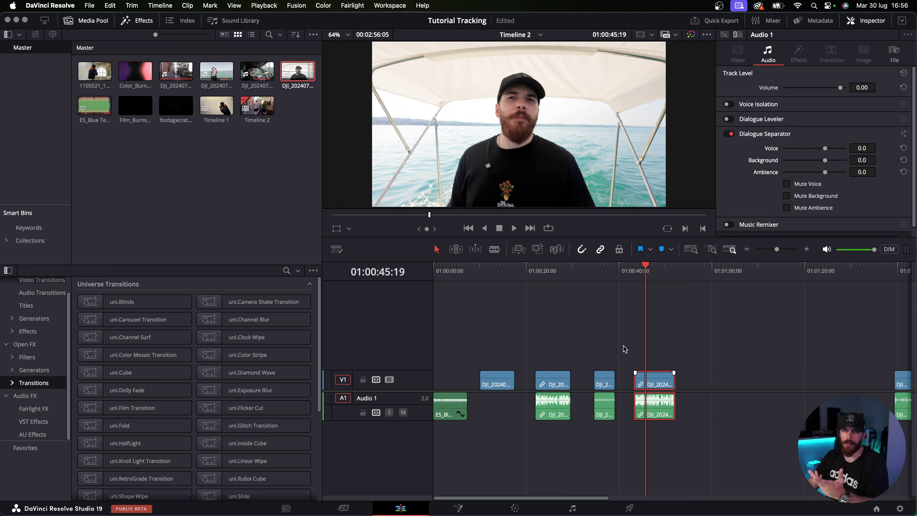
{"action": "scroll", "coordinate": [668, 399], "scroll_direction": "up", "scroll_amount": 5}
{"action": "left_click_drag", "start_coordinate": [646, 281], "coordinate": [616, 284]}
{"action": "left_click", "coordinate": [654, 384]}
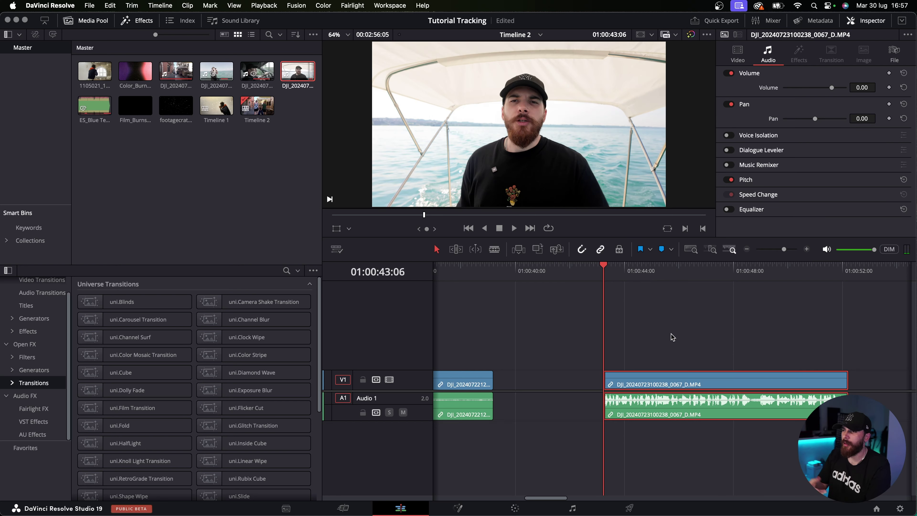
Step: Play the boat clip, unmute ambience while background stays muted, and listen again
{"action": "key", "text": "space"}
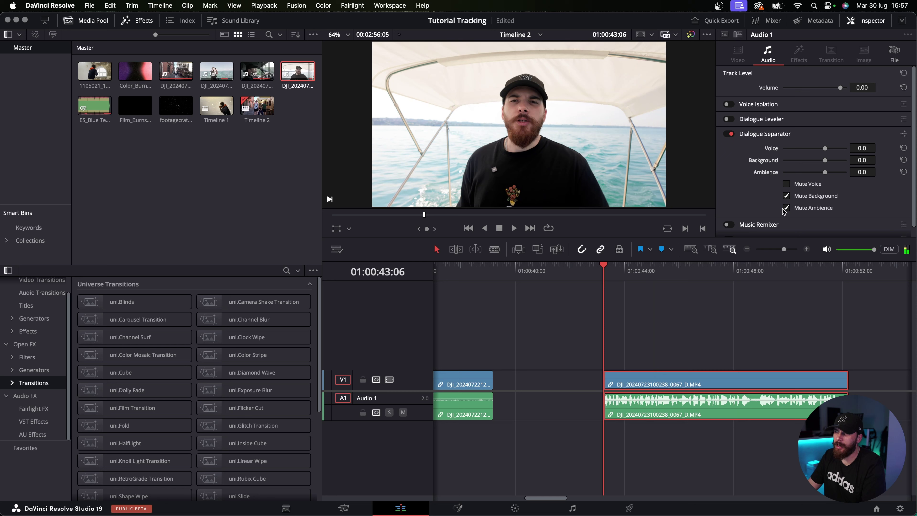
{"action": "left_click", "coordinate": [786, 208]}
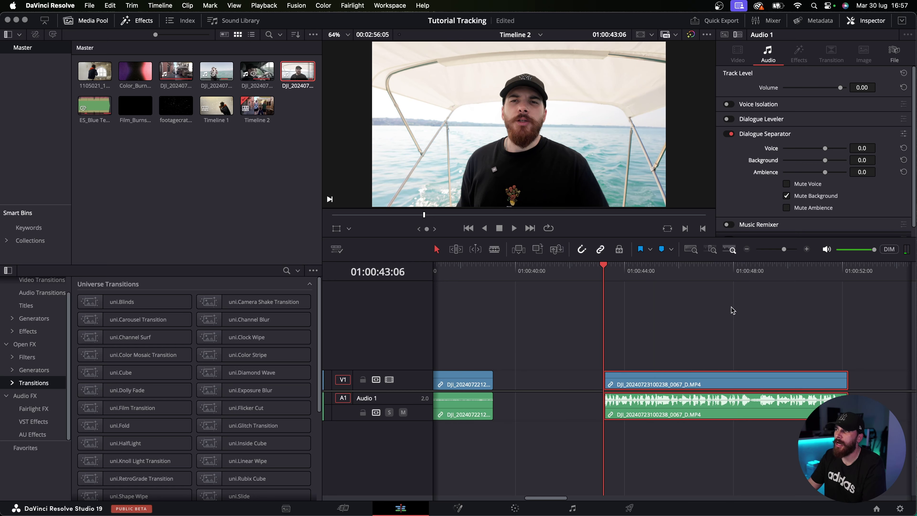
{"action": "left_click", "coordinate": [727, 325]}
{"action": "key", "text": "space"}
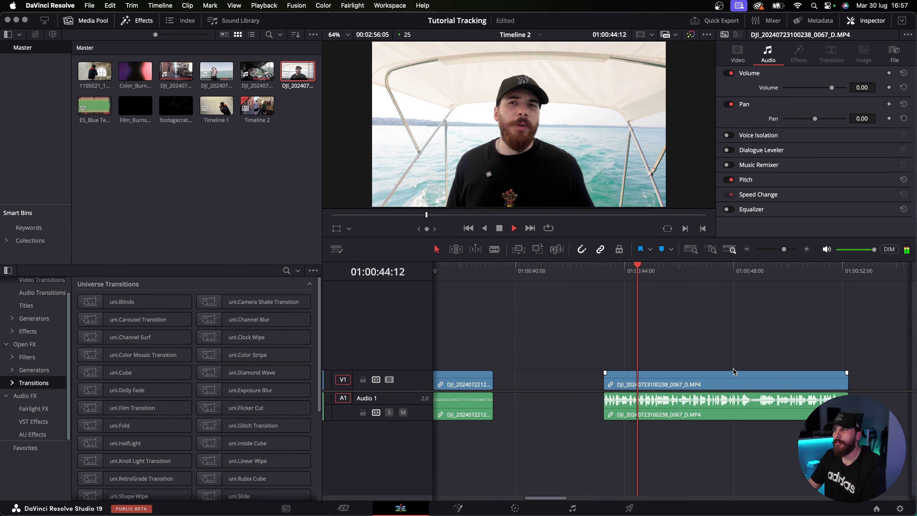
{"action": "left_click", "coordinate": [366, 398]}
{"action": "left_click", "coordinate": [786, 196]}
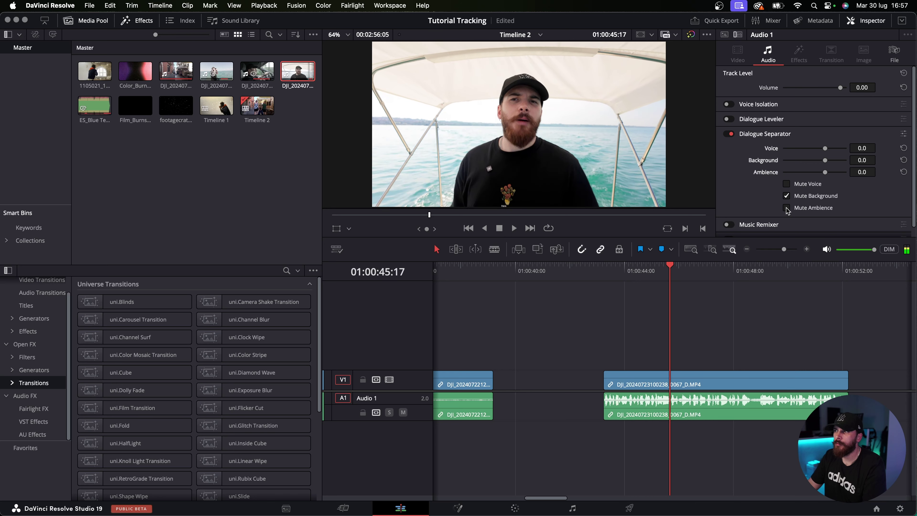
{"action": "key", "text": "space"}
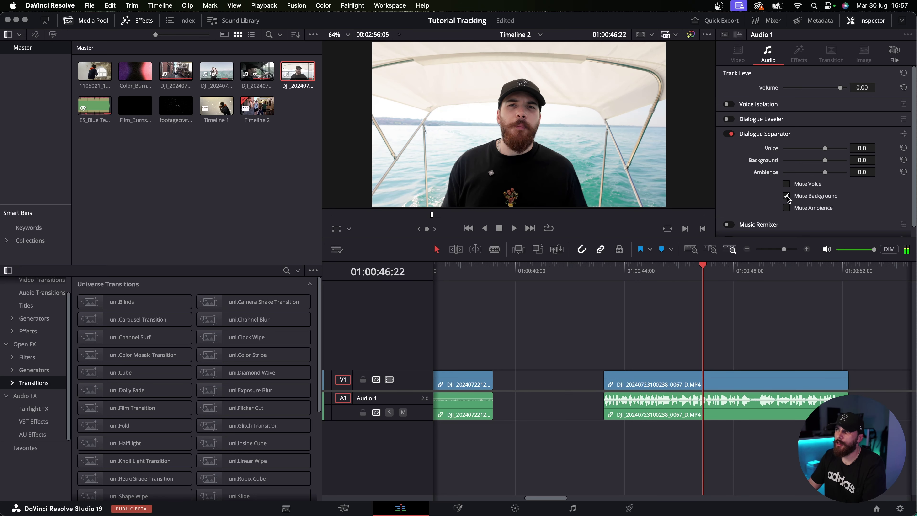
Step: Unmute the background, lower Dialogue Separator Background to -15.6, and replay the clip
{"action": "left_click", "coordinate": [786, 195]}
{"action": "key", "text": "space"}
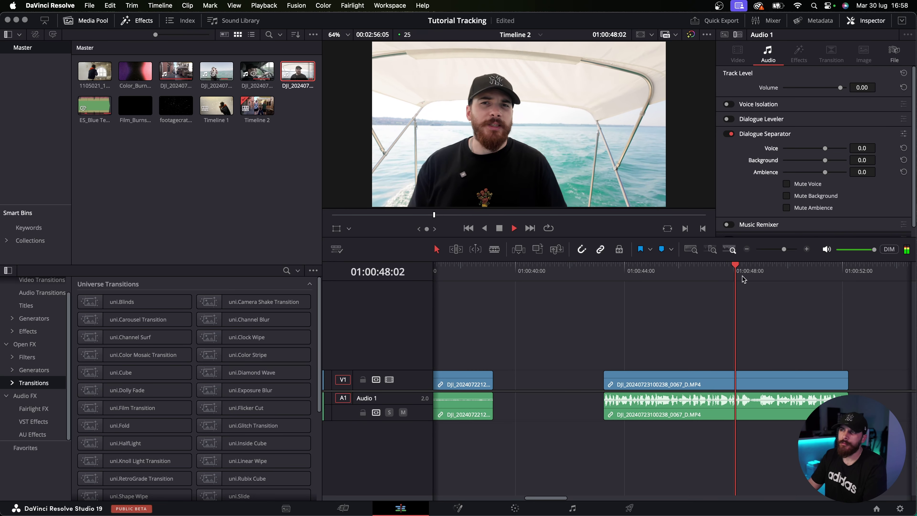
{"action": "key", "text": "space"}
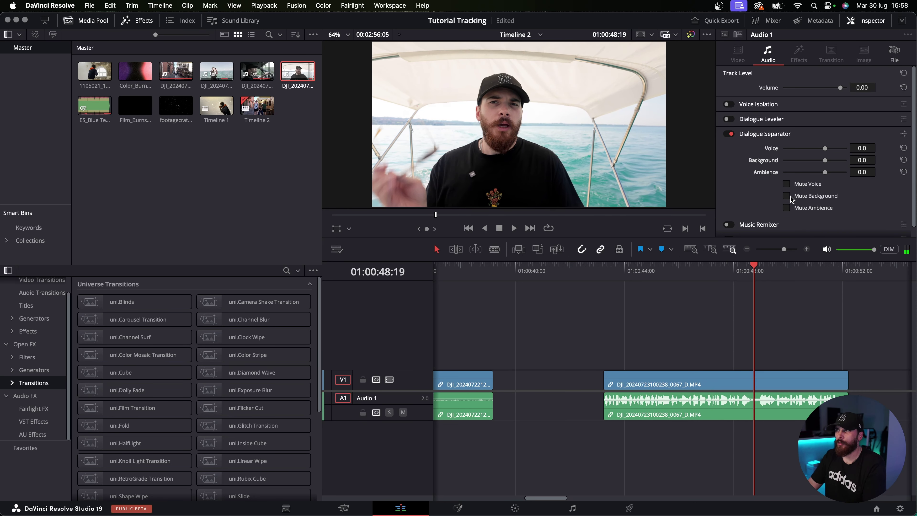
{"action": "key", "text": "shift+Left"}
{"action": "key", "text": "shift+Left"}
{"action": "key", "text": "shift+Left"}
{"action": "left_click_drag", "start_coordinate": [825, 160], "coordinate": [807, 164]}
{"action": "key", "text": "space"}
{"action": "key", "text": "space"}
{"action": "left_click", "coordinate": [694, 374]}
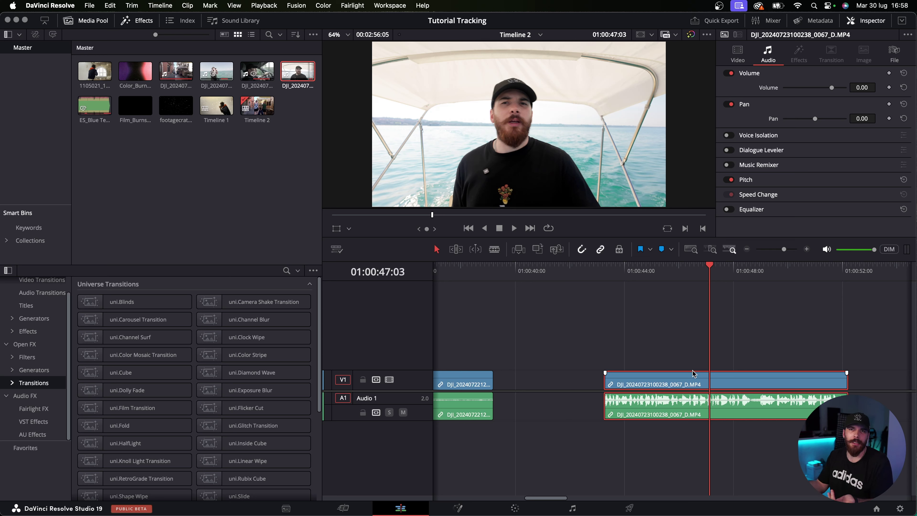
Step: Deselect the boat clip and show the Audio 1 track's dialogue settings
{"action": "left_click", "coordinate": [647, 430]}
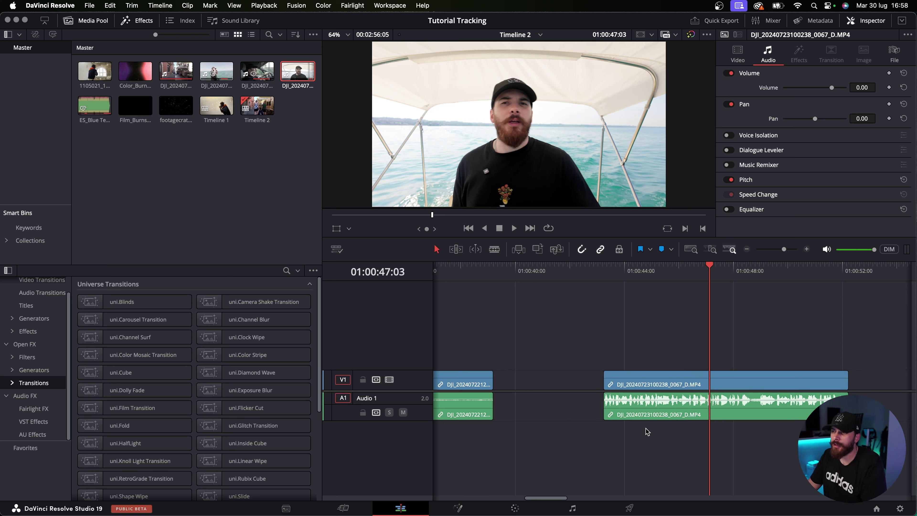
{"action": "left_click", "coordinate": [418, 413]}
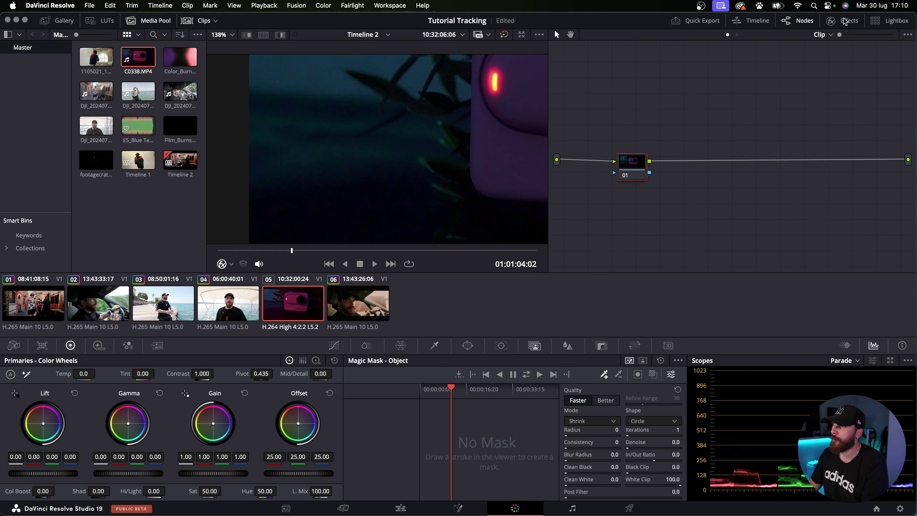
Step: Drop Resolve FX Noise Reduction from the Effects library onto clip 05's node 01
{"action": "left_click", "coordinate": [831, 21]}
{"action": "mouse_move", "coordinate": [822, 90]}
{"action": "left_mouse_down"}
{"action": "mouse_move", "coordinate": [641, 131]}
{"action": "mouse_move", "coordinate": [605, 164]}
{"action": "left_mouse_up"}
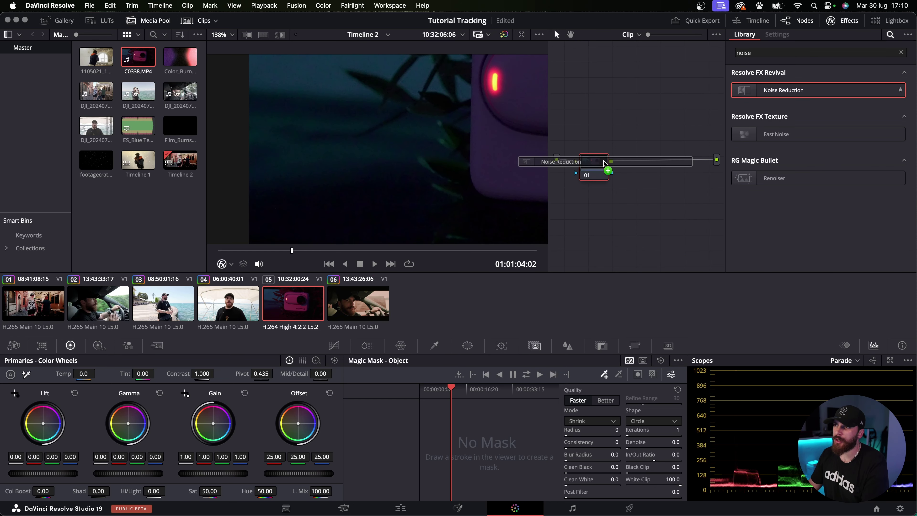